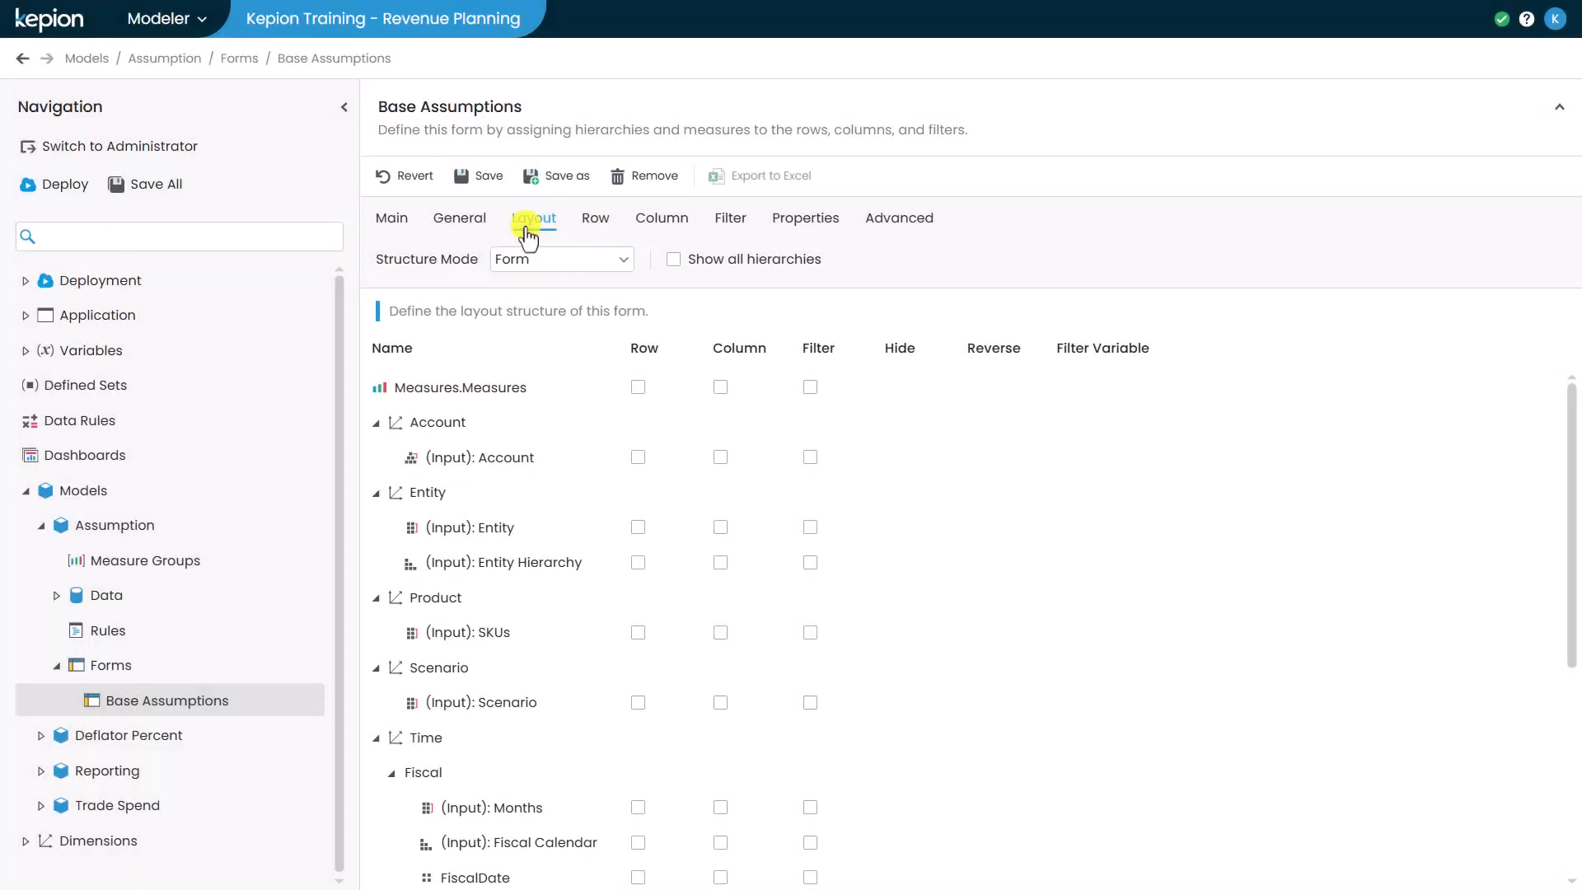
- Place SKUs on rows, Months on columns, and Account, Entity, Scenario and FiscalYear as filters in the form layout
{"action": "left_click", "coordinate": [636, 634]}
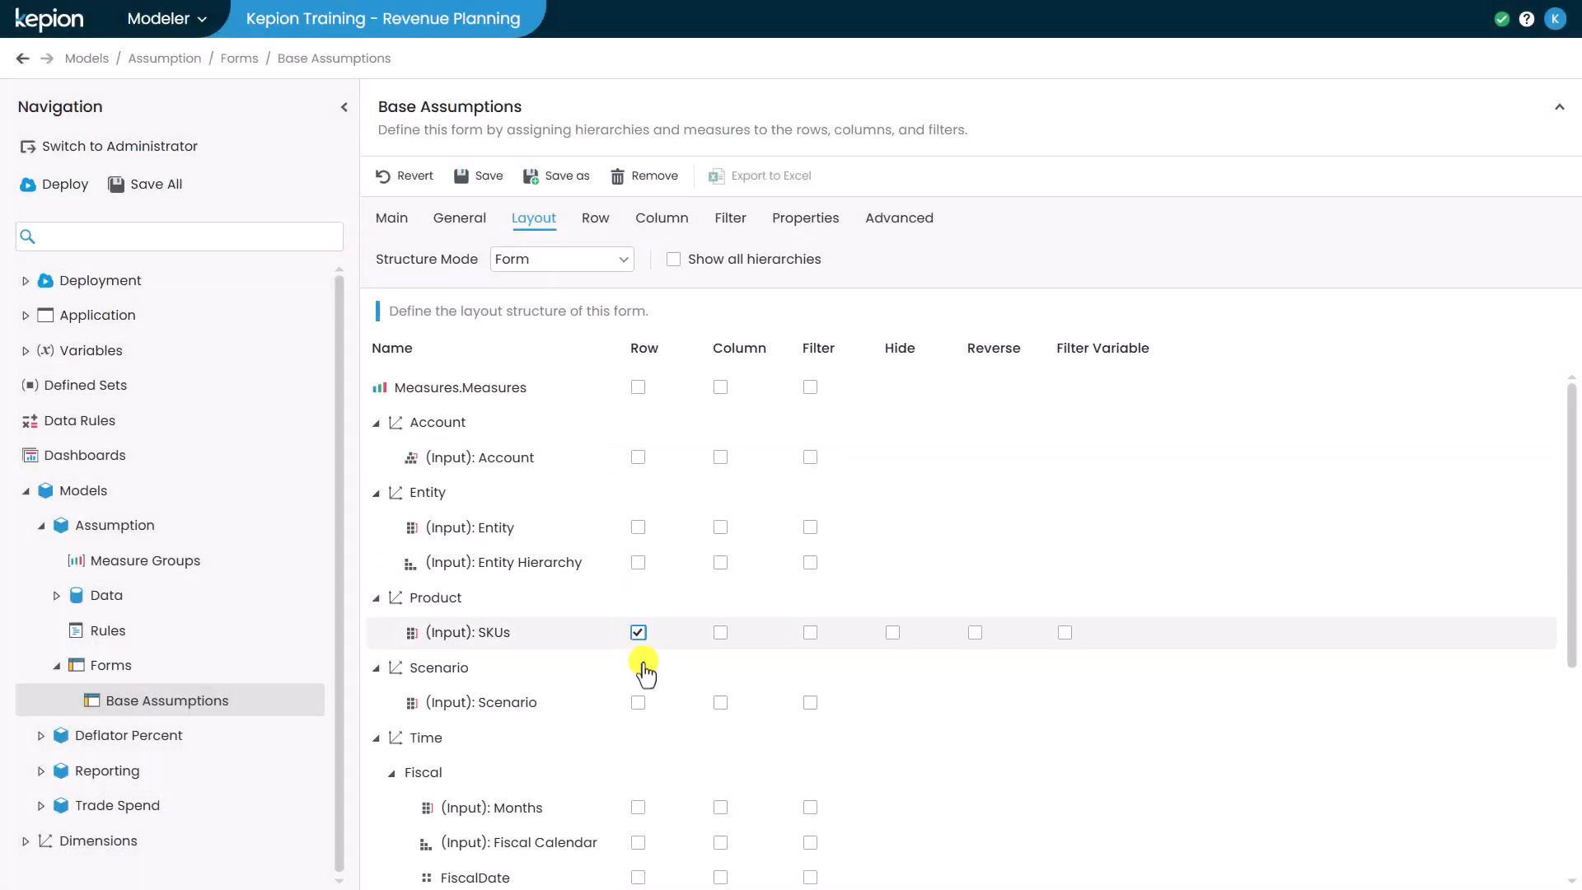
{"action": "left_click", "coordinate": [720, 807]}
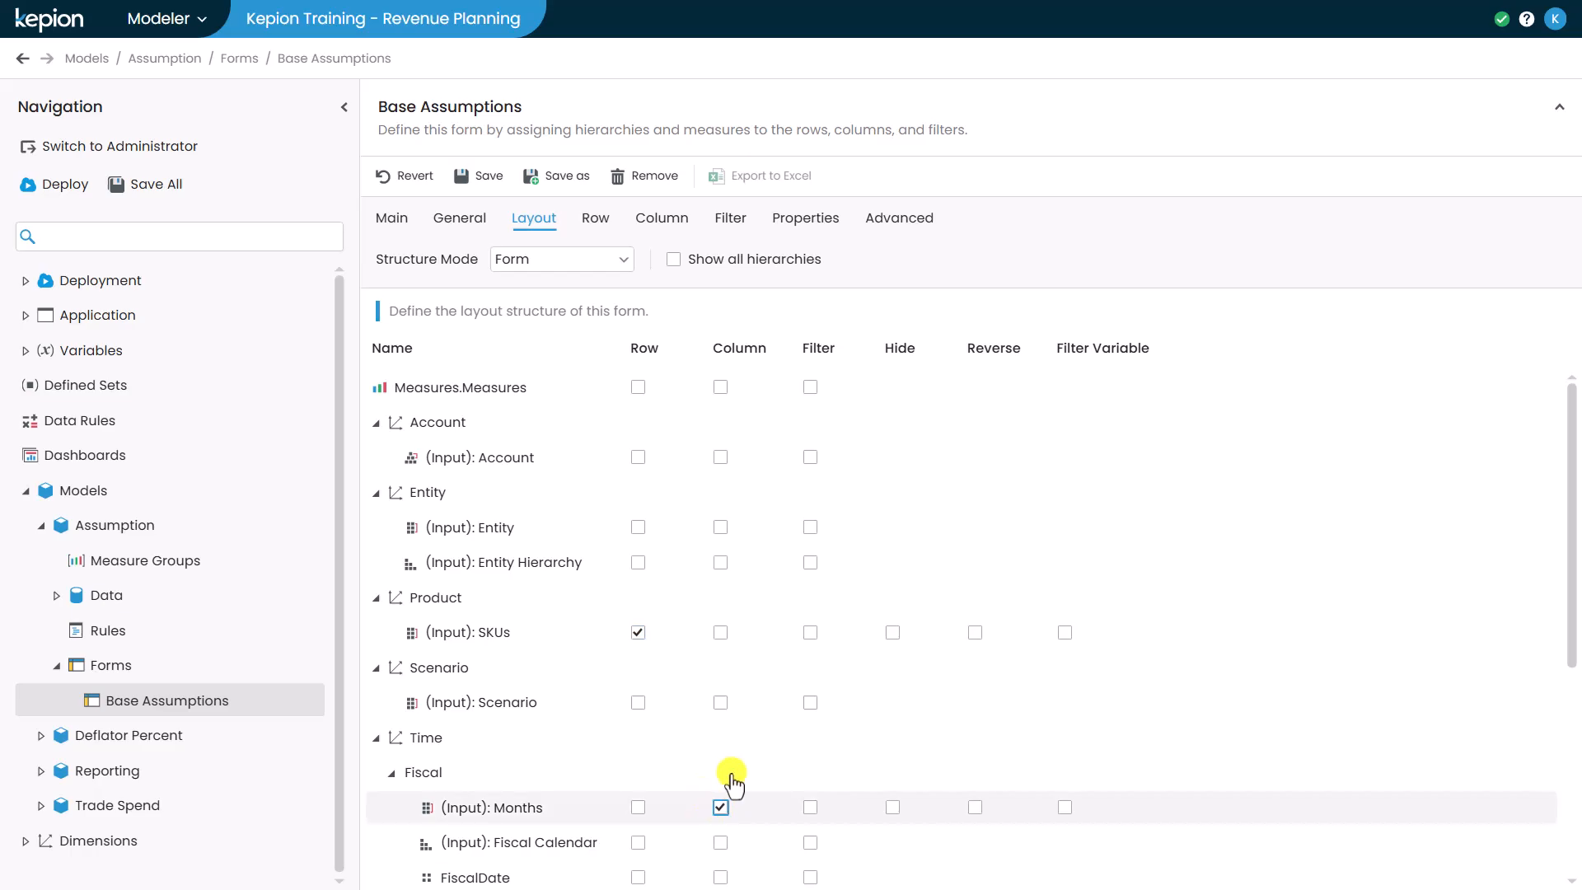
{"action": "left_click", "coordinate": [809, 458]}
{"action": "left_click", "coordinate": [811, 529]}
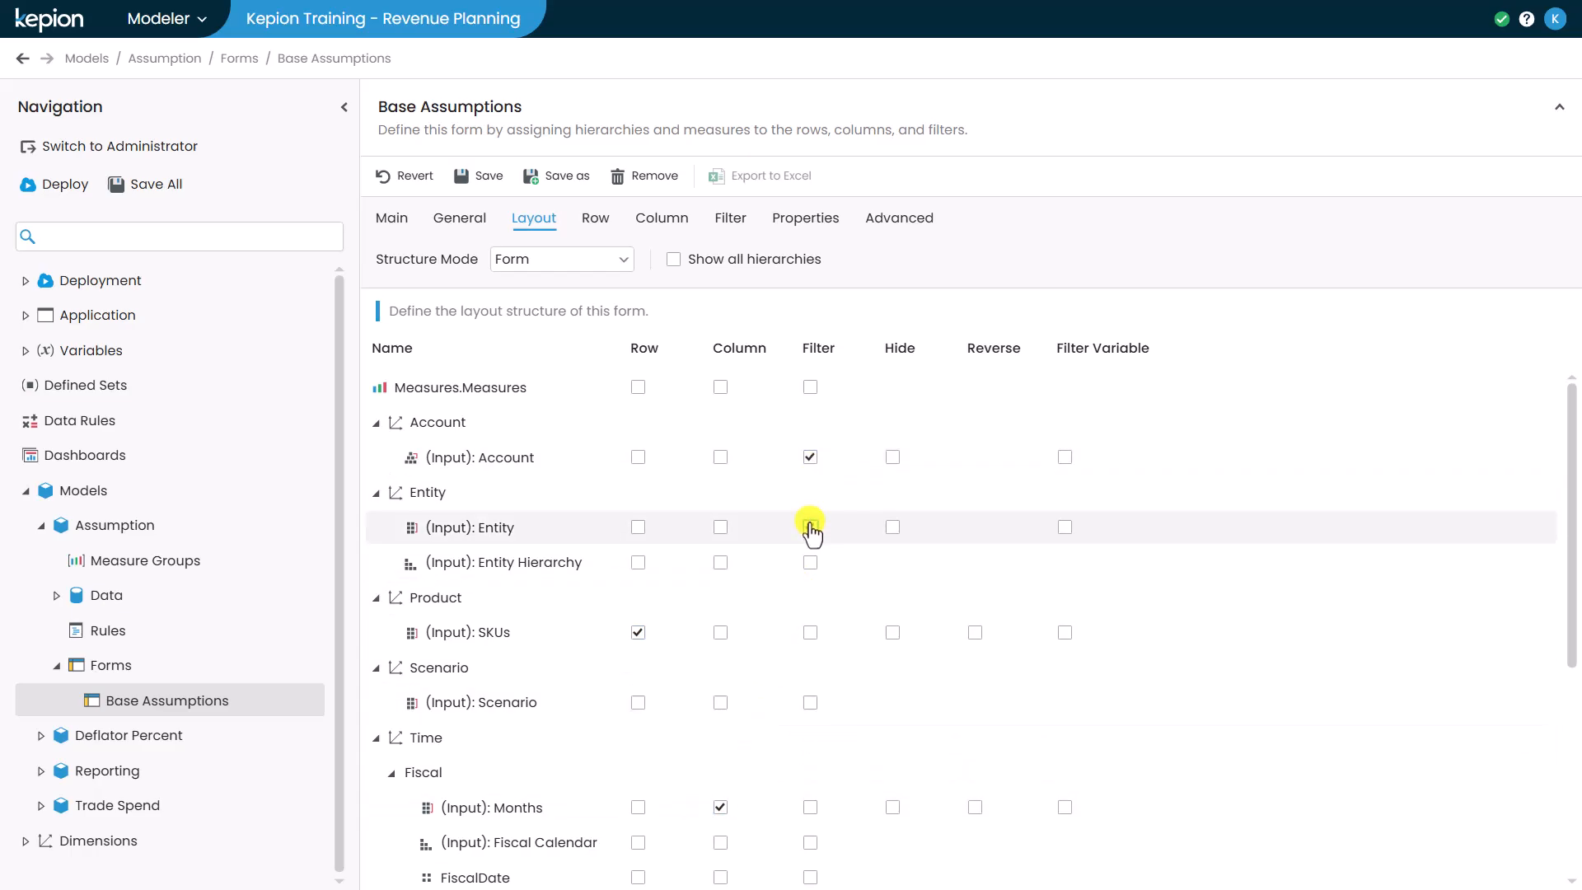
{"action": "left_click", "coordinate": [809, 702]}
{"action": "scroll", "coordinate": [810, 702], "scroll_direction": "down", "scroll_amount": 3}
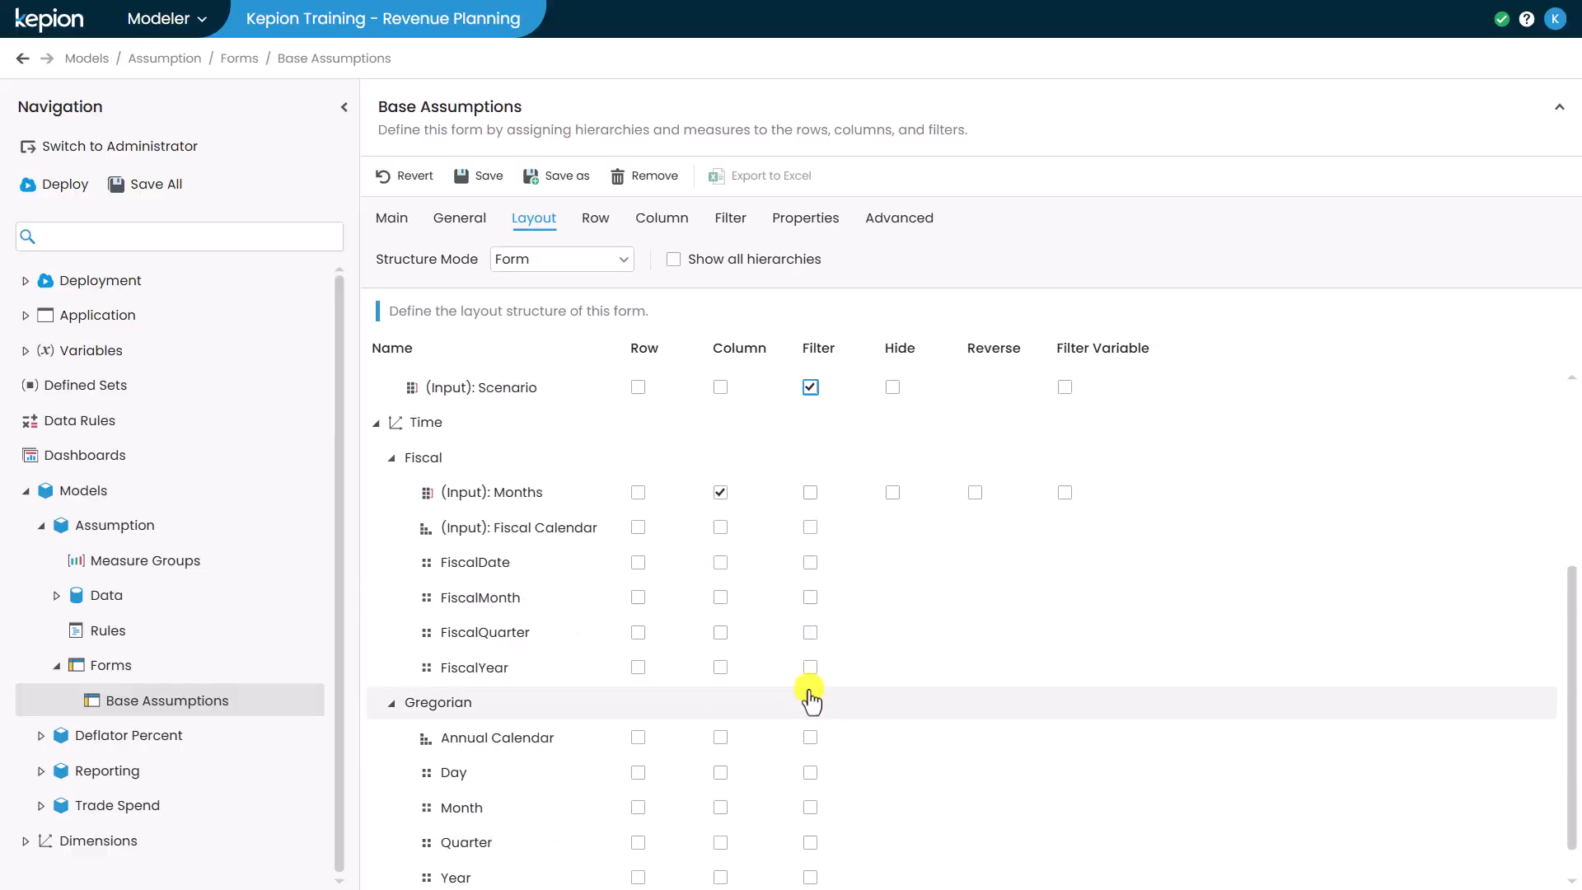
{"action": "left_click", "coordinate": [809, 667]}
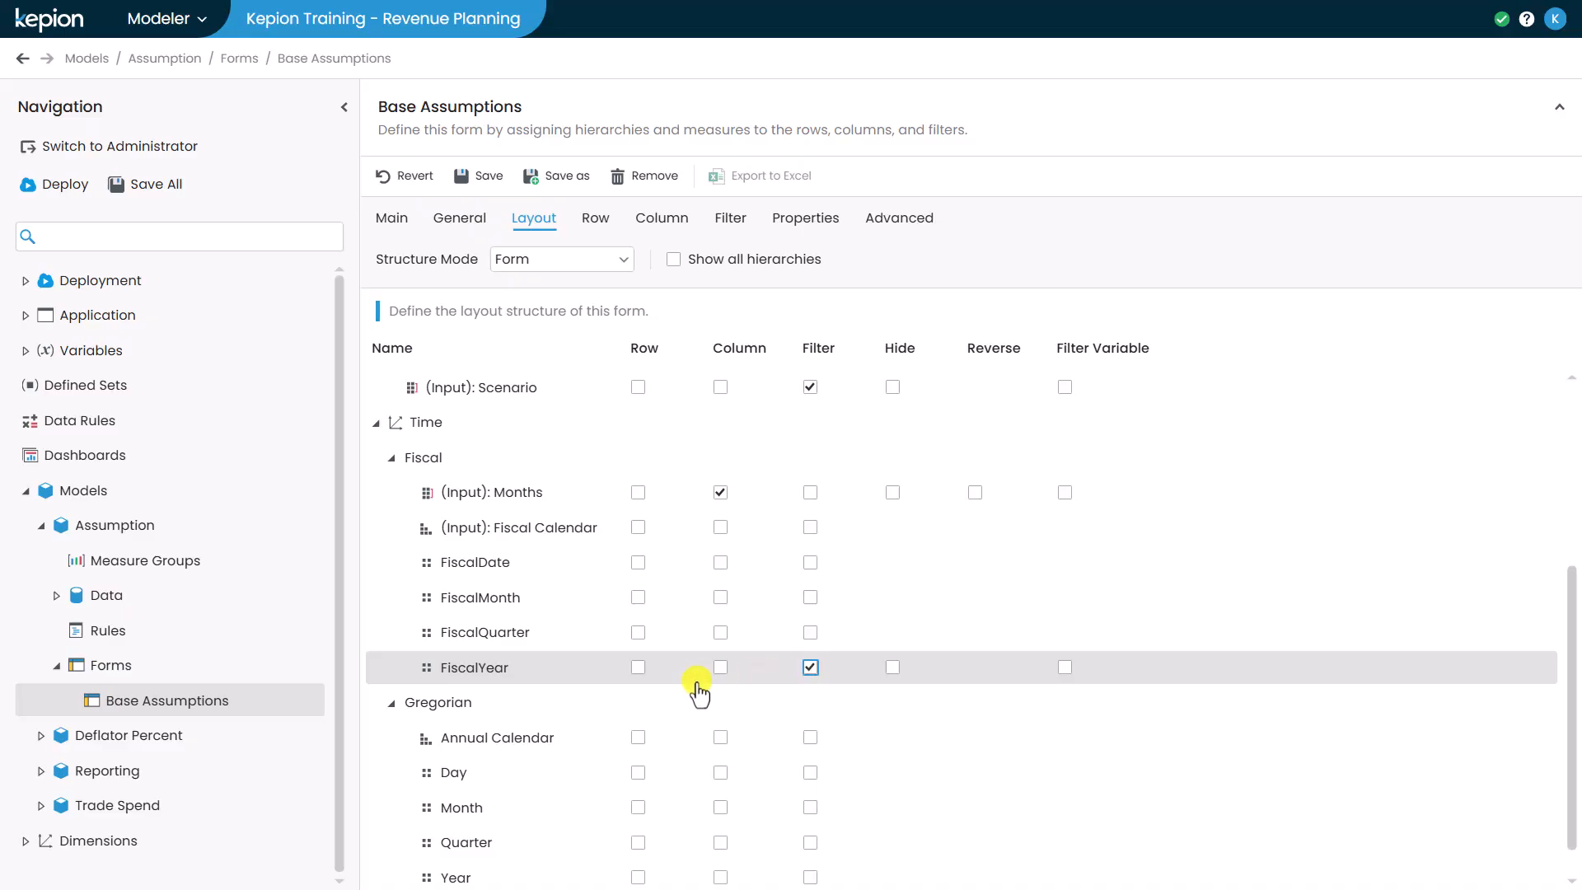
- Enable Hierarchy on the Product dimension's Brand attribute and save all changes
{"action": "left_click", "coordinate": [23, 841]}
{"action": "scroll", "coordinate": [20, 848], "scroll_direction": "down", "scroll_amount": 3}
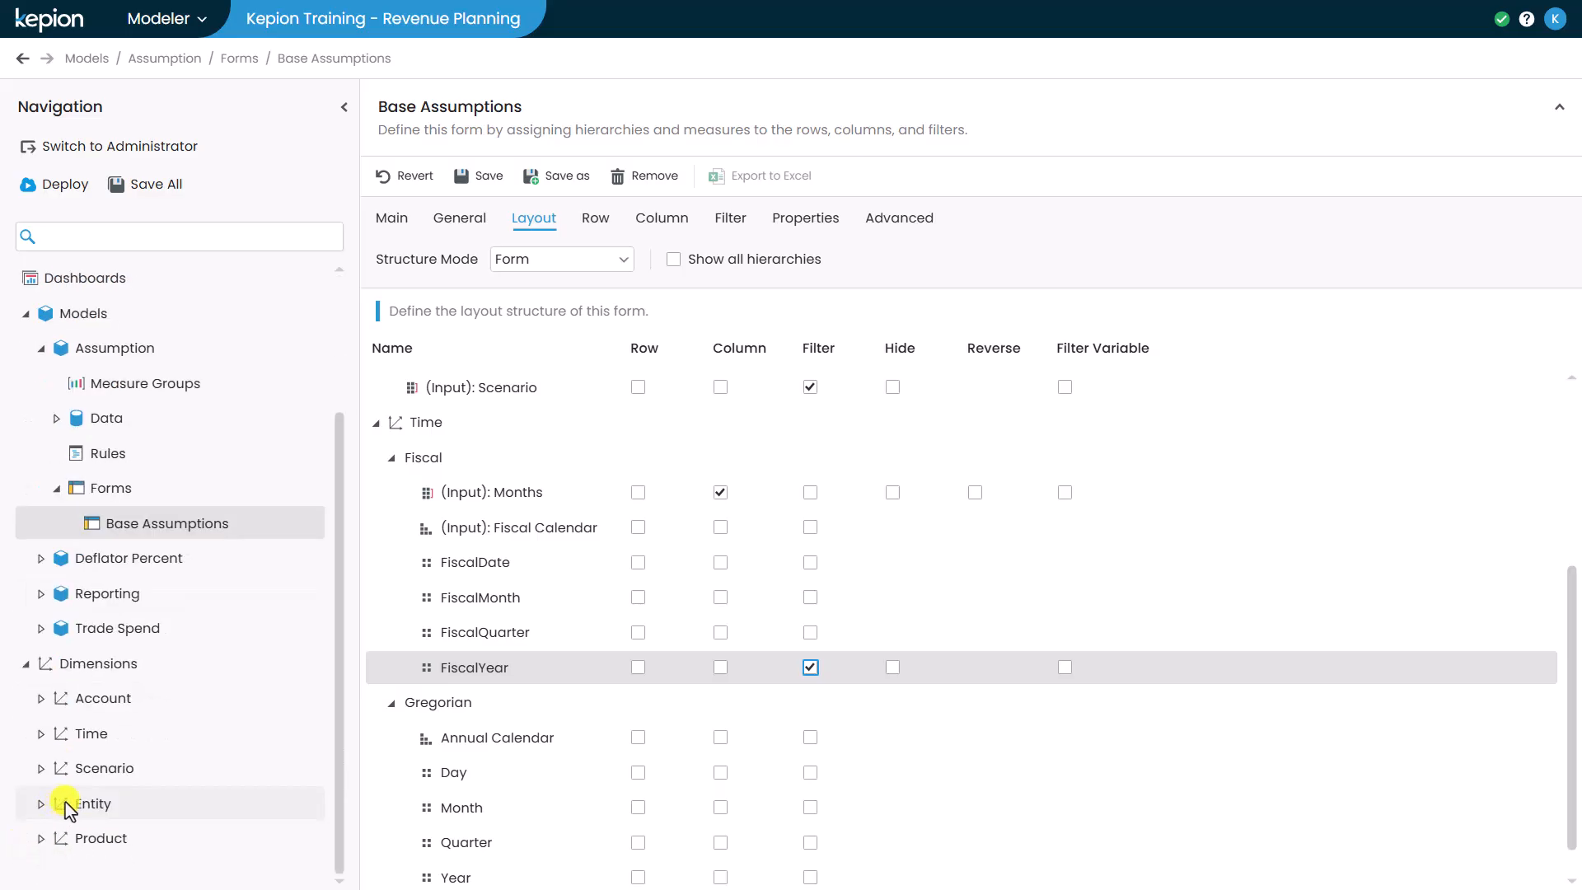
{"action": "left_click", "coordinate": [39, 840]}
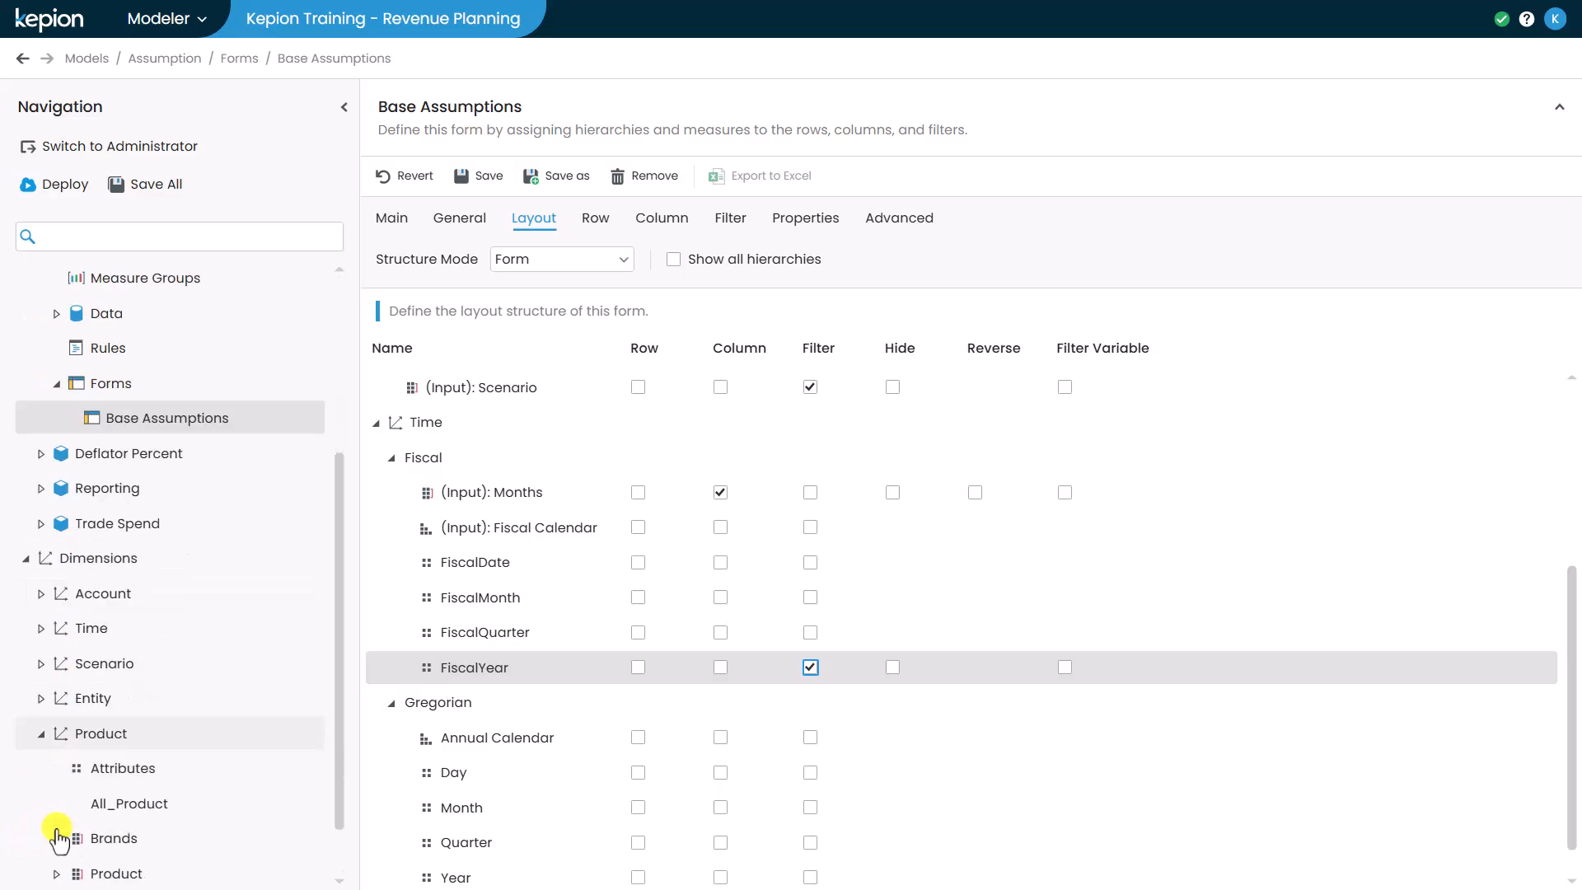
{"action": "left_click", "coordinate": [87, 699]}
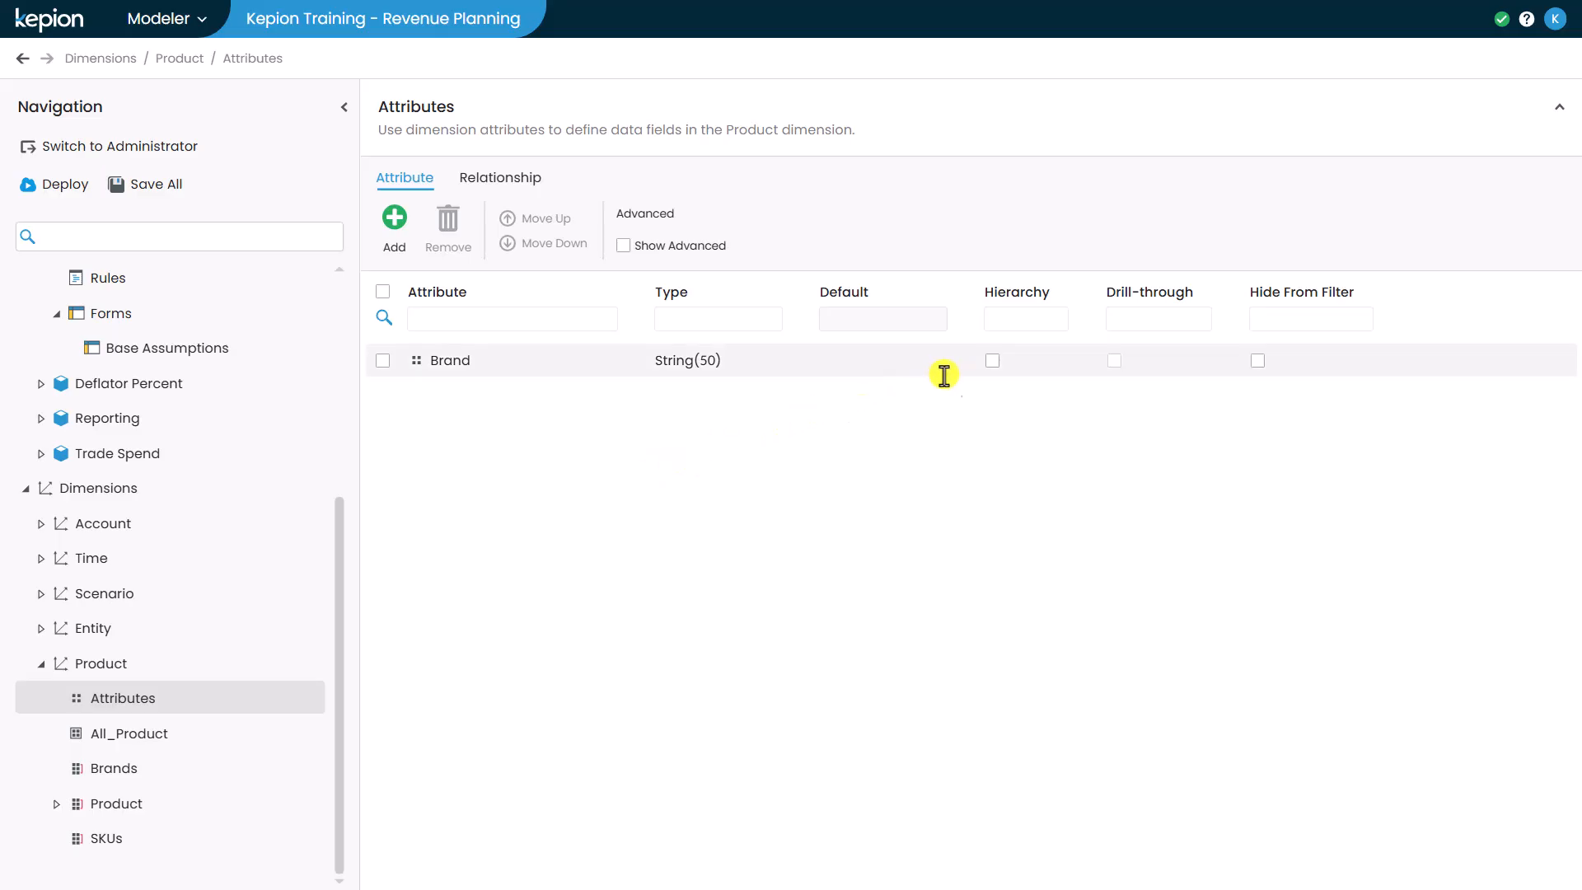
{"action": "left_click", "coordinate": [992, 360]}
{"action": "left_click", "coordinate": [130, 192]}
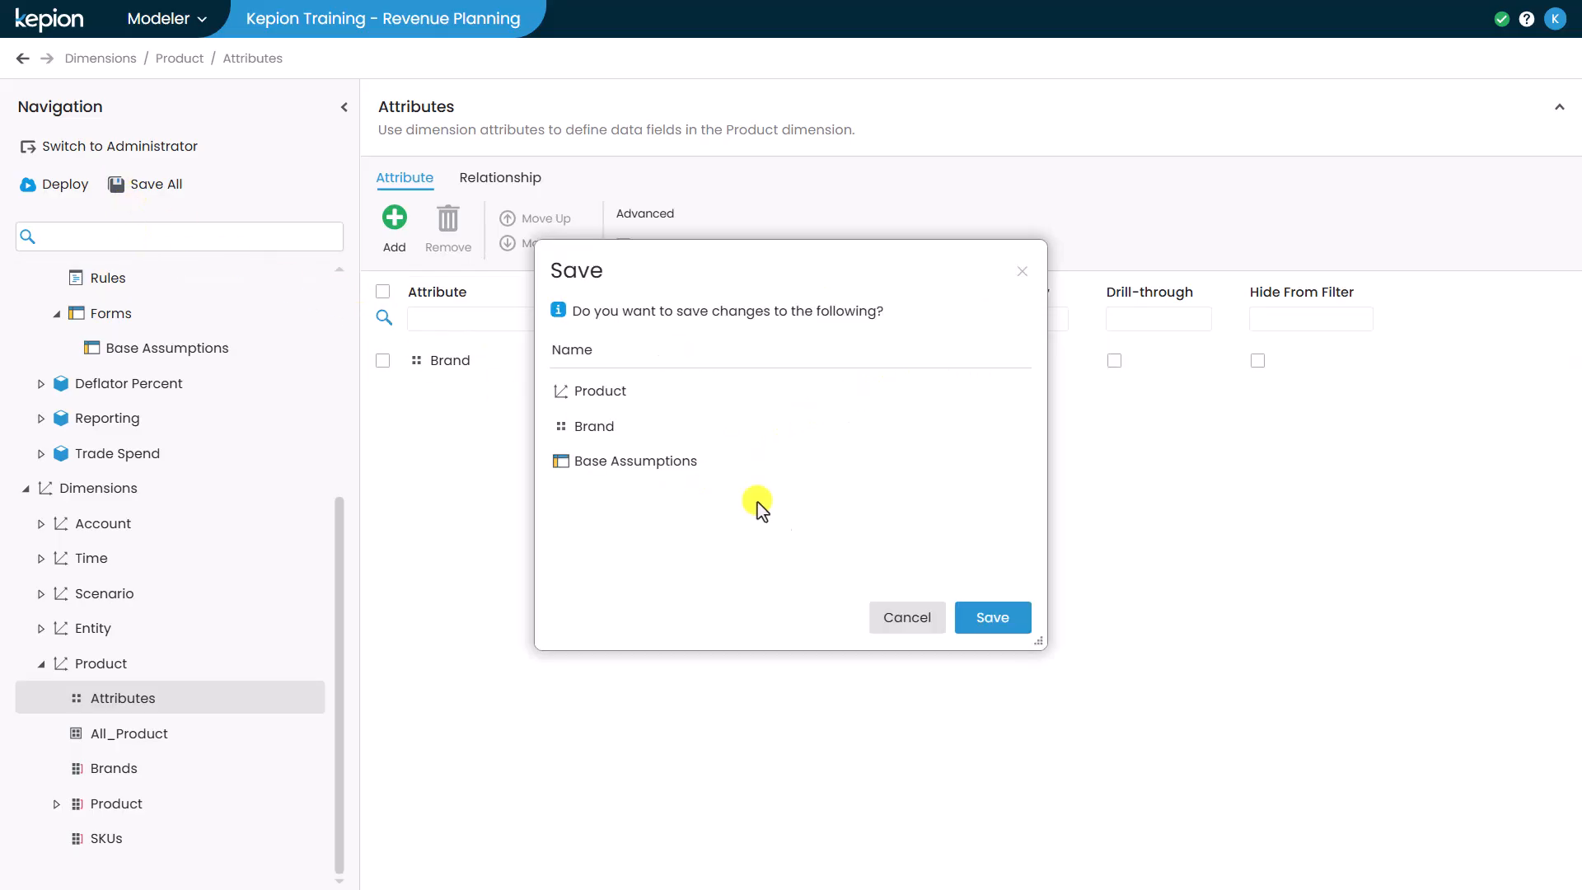
{"action": "left_click", "coordinate": [982, 616]}
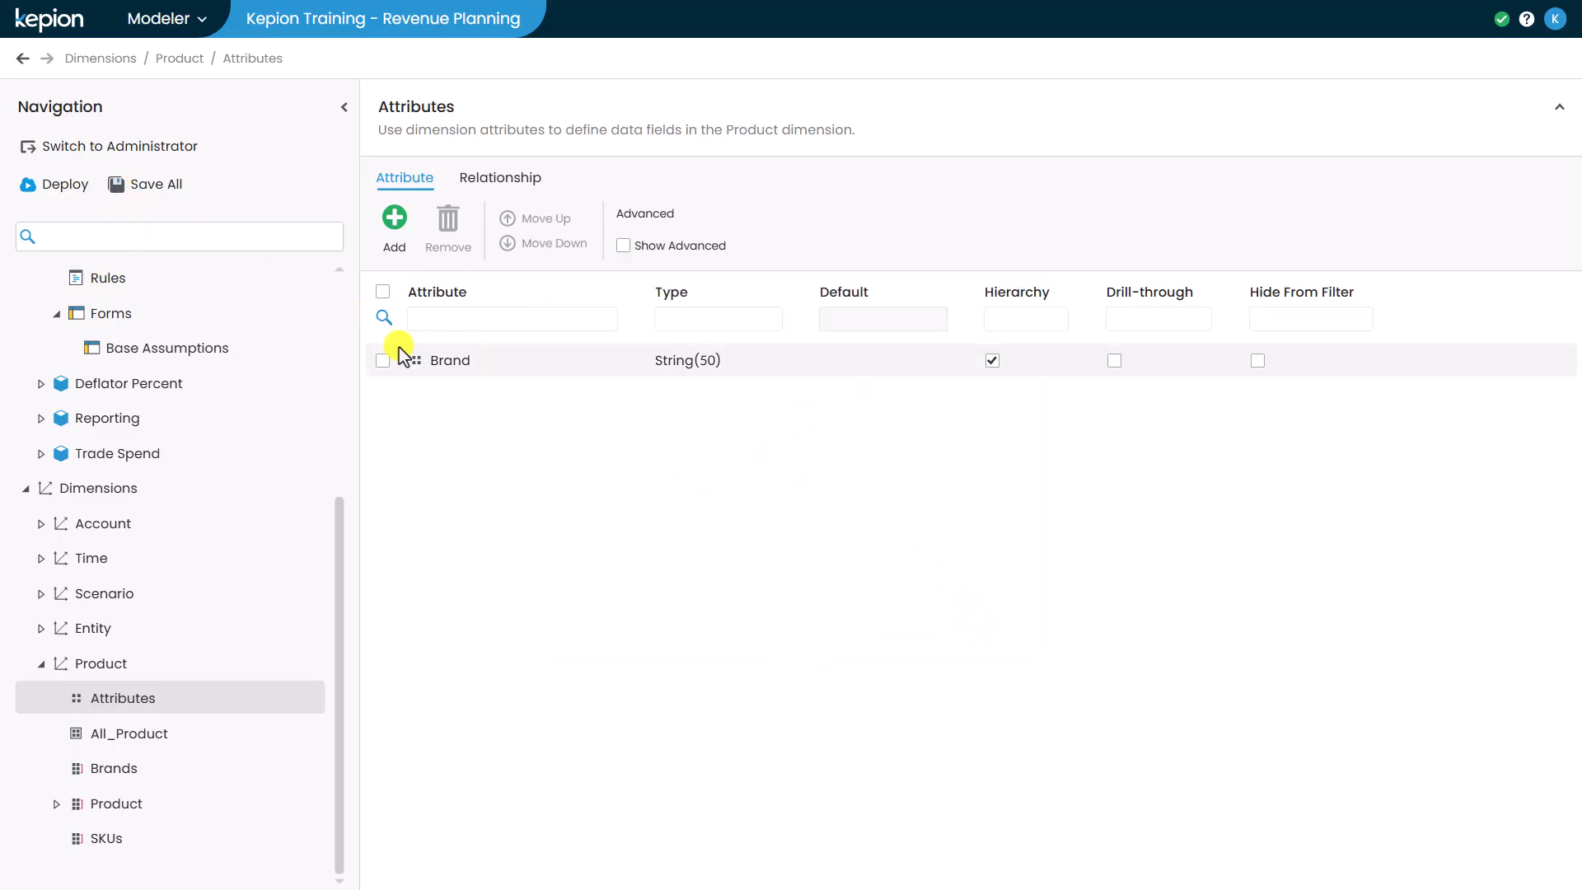
- Deploy the application
{"action": "left_click", "coordinate": [53, 186]}
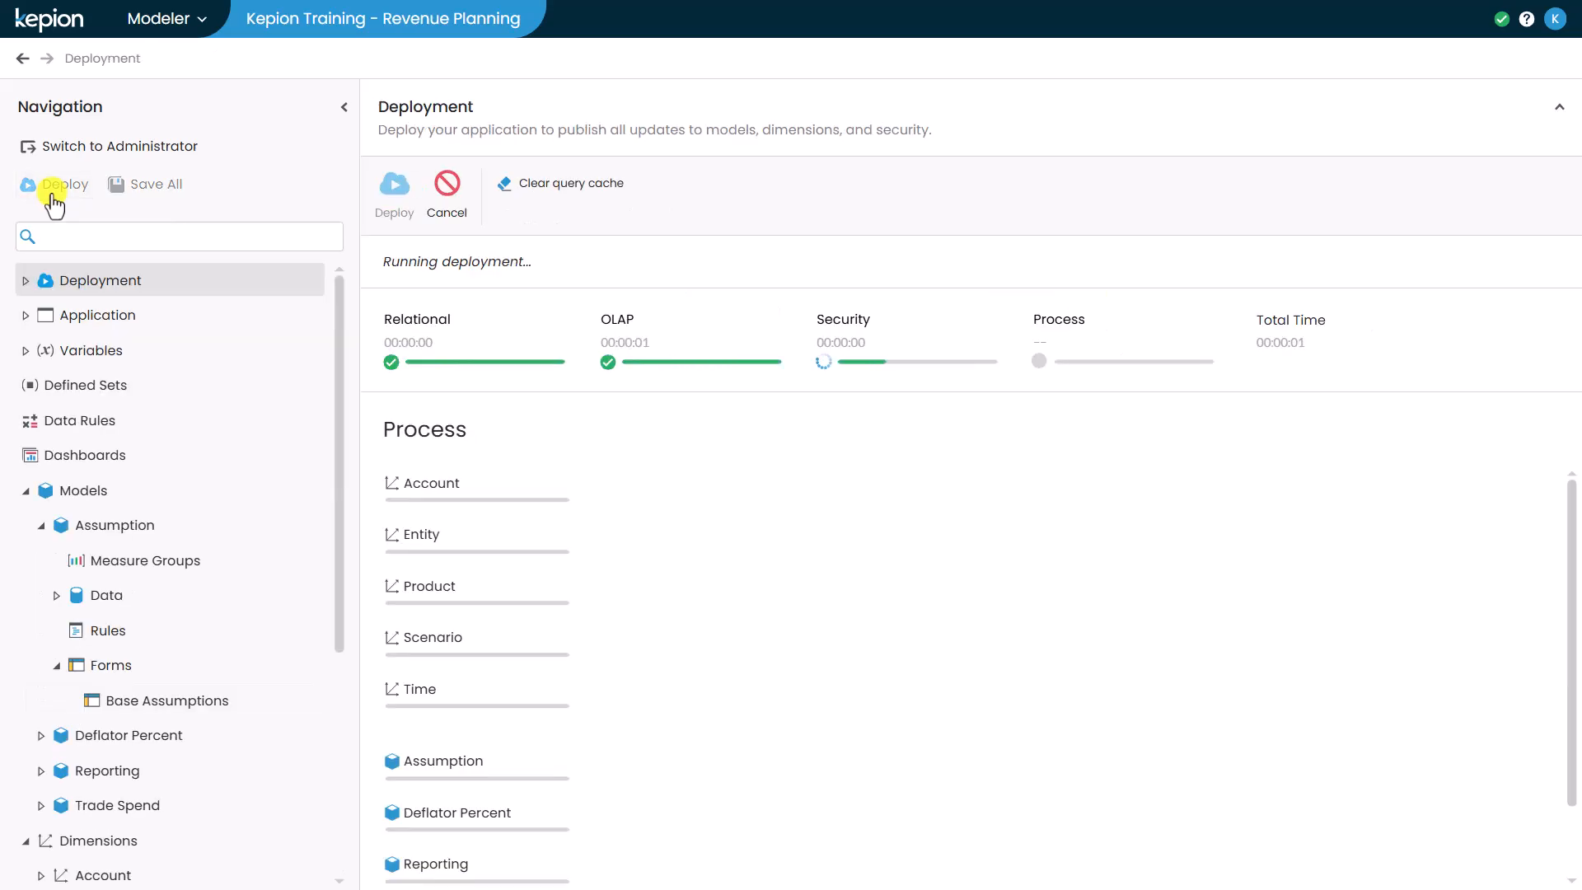
- Reopen the Base Assumptions form and add Brand as a filter in its layout
{"action": "left_click", "coordinate": [210, 702]}
{"action": "left_click", "coordinate": [398, 176]}
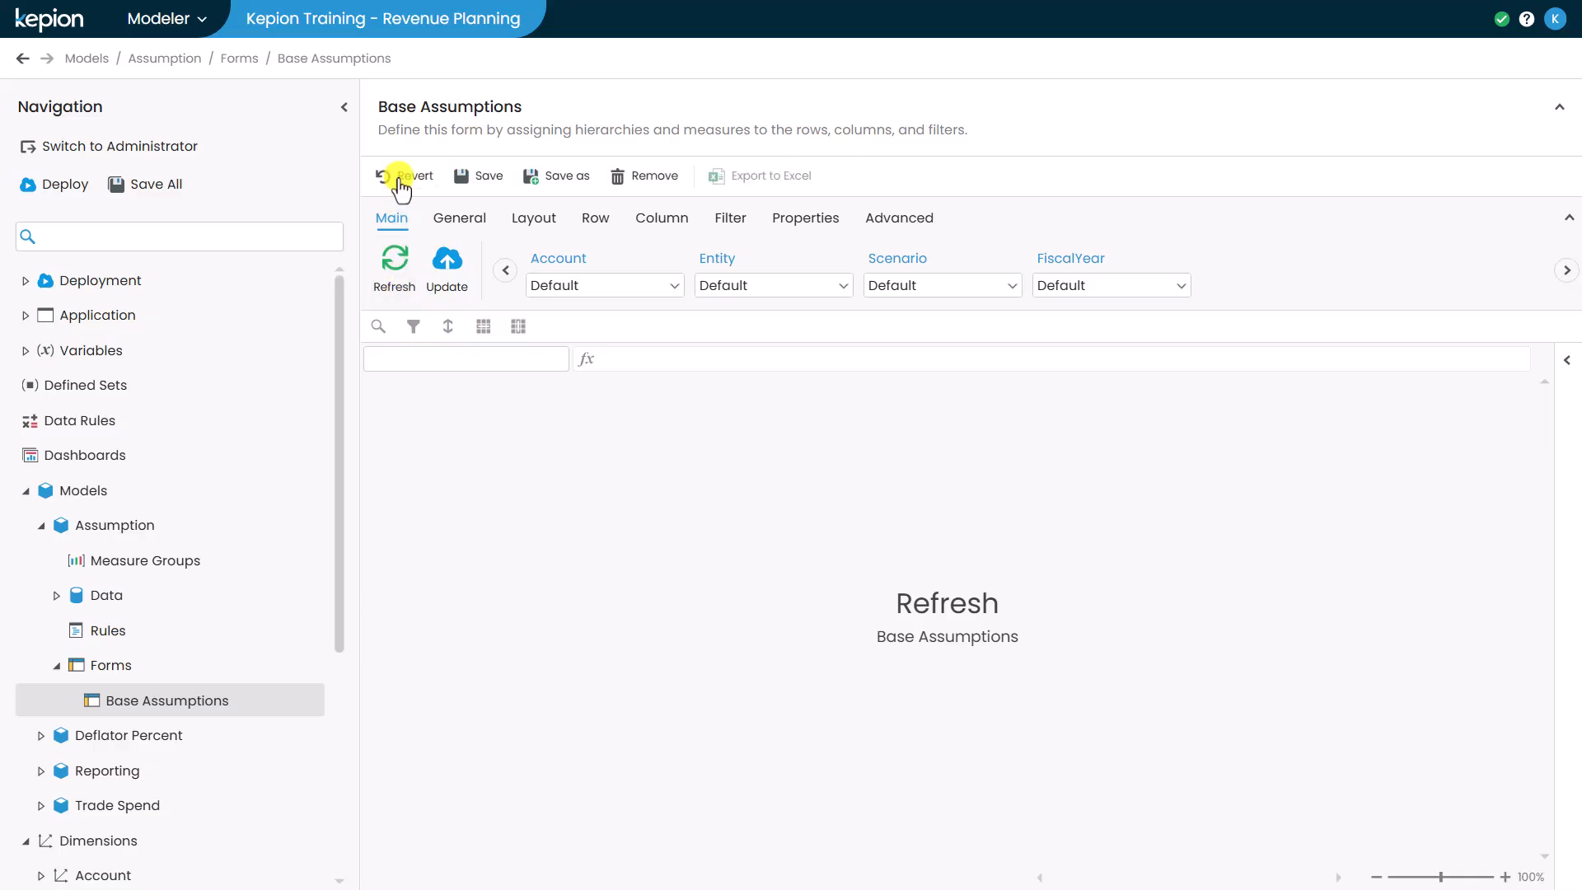
{"action": "left_click", "coordinate": [527, 218]}
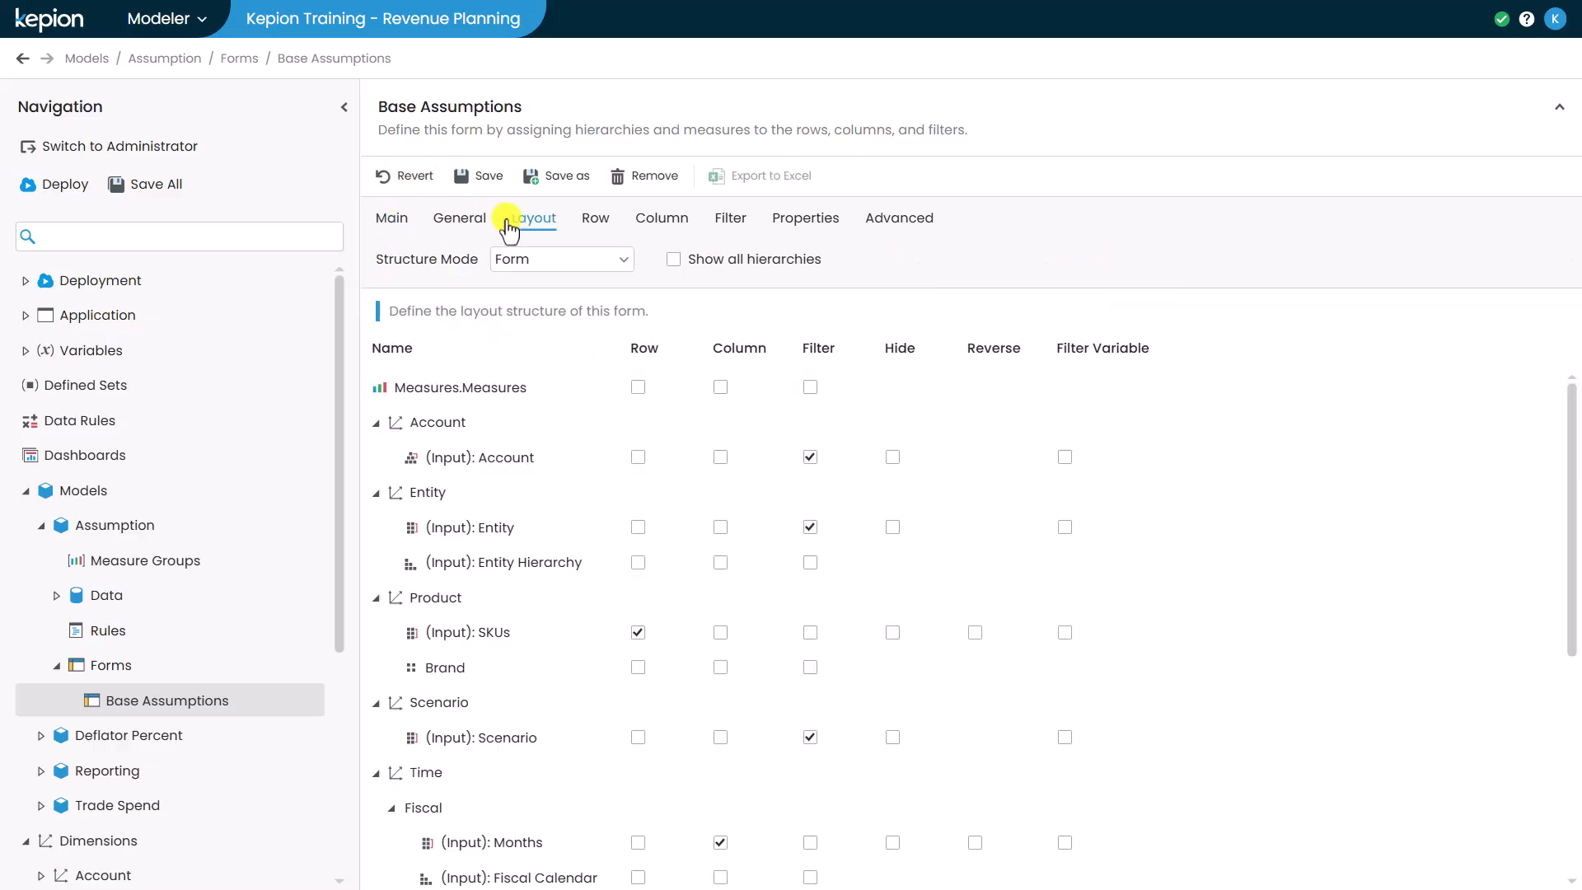
{"action": "left_click", "coordinate": [809, 667]}
- Set the form's rows to the leaf members of All SKUs
{"action": "left_click", "coordinate": [603, 217]}
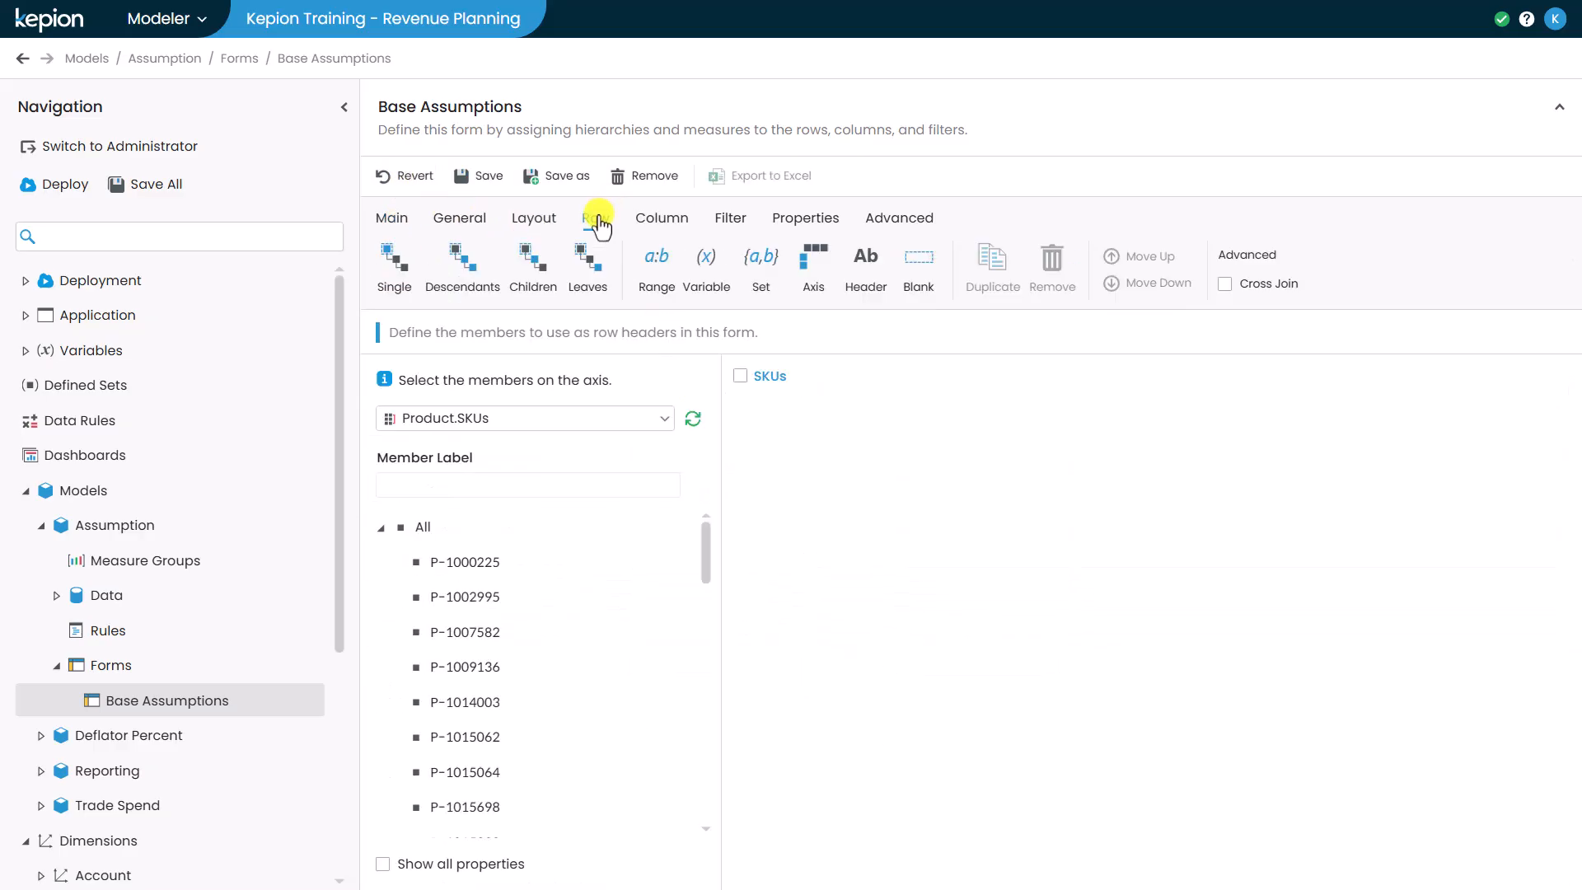
{"action": "left_click", "coordinate": [547, 532]}
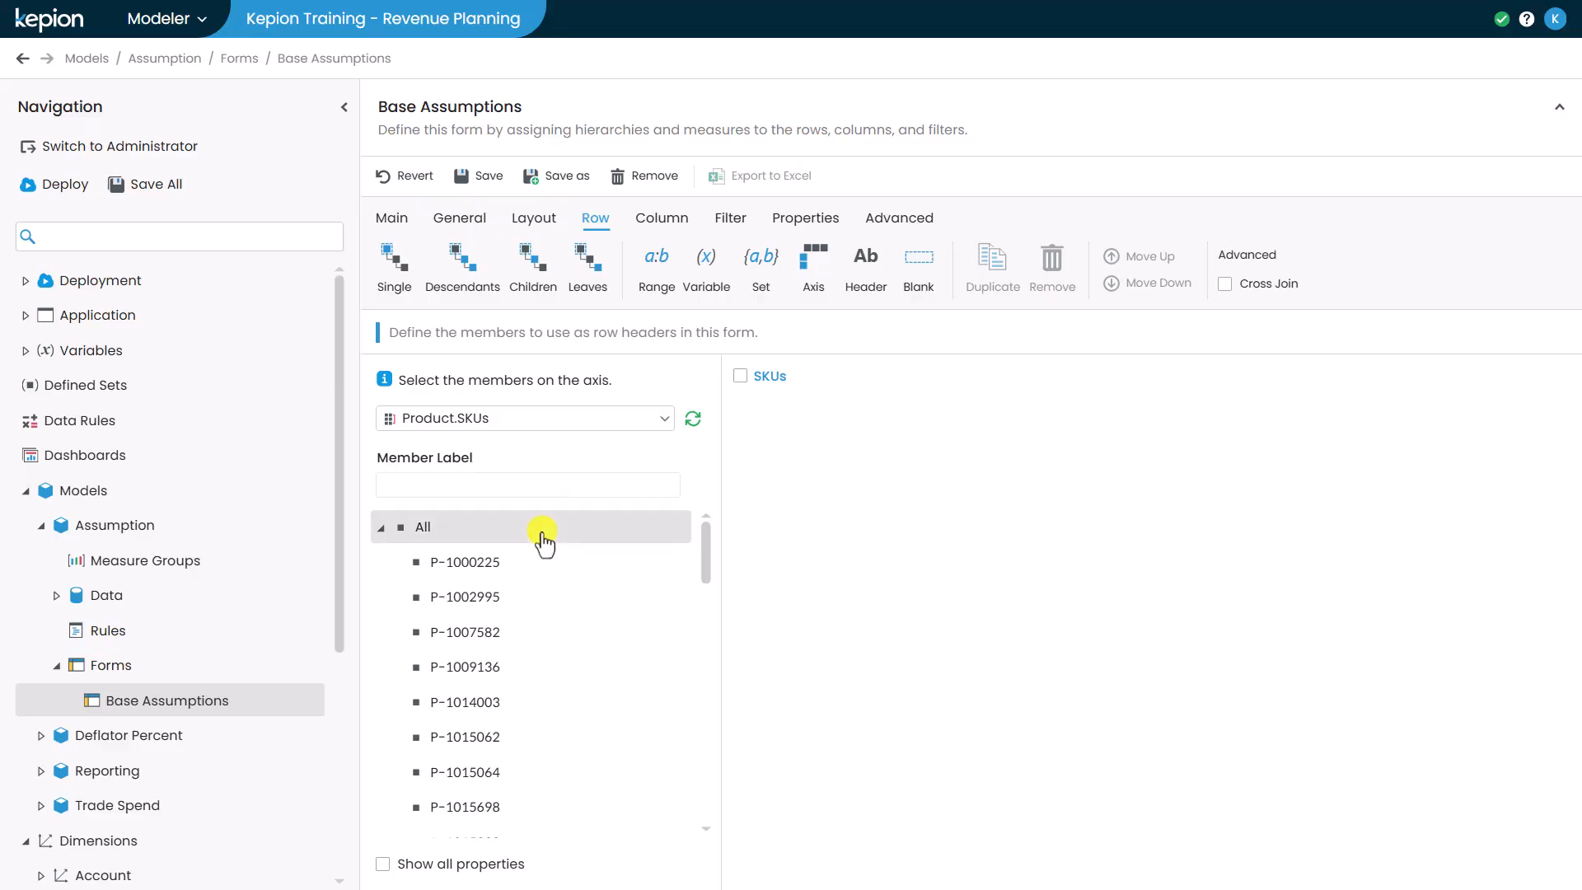
{"action": "left_click", "coordinate": [593, 271]}
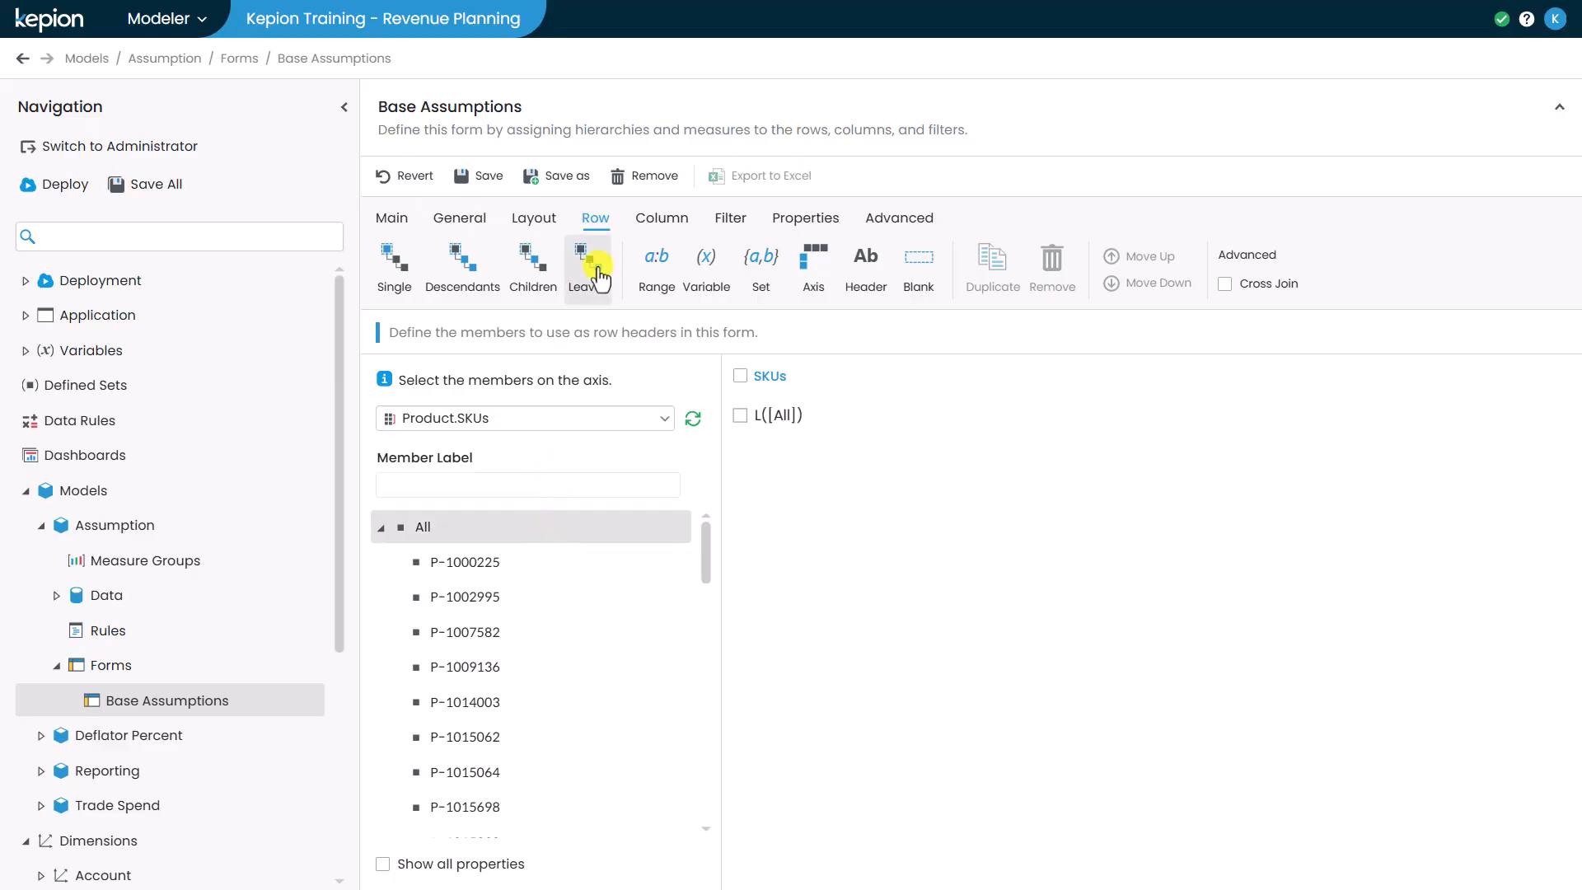
- Set the form's columns to the leaf members of All Months
{"action": "left_click", "coordinate": [659, 218]}
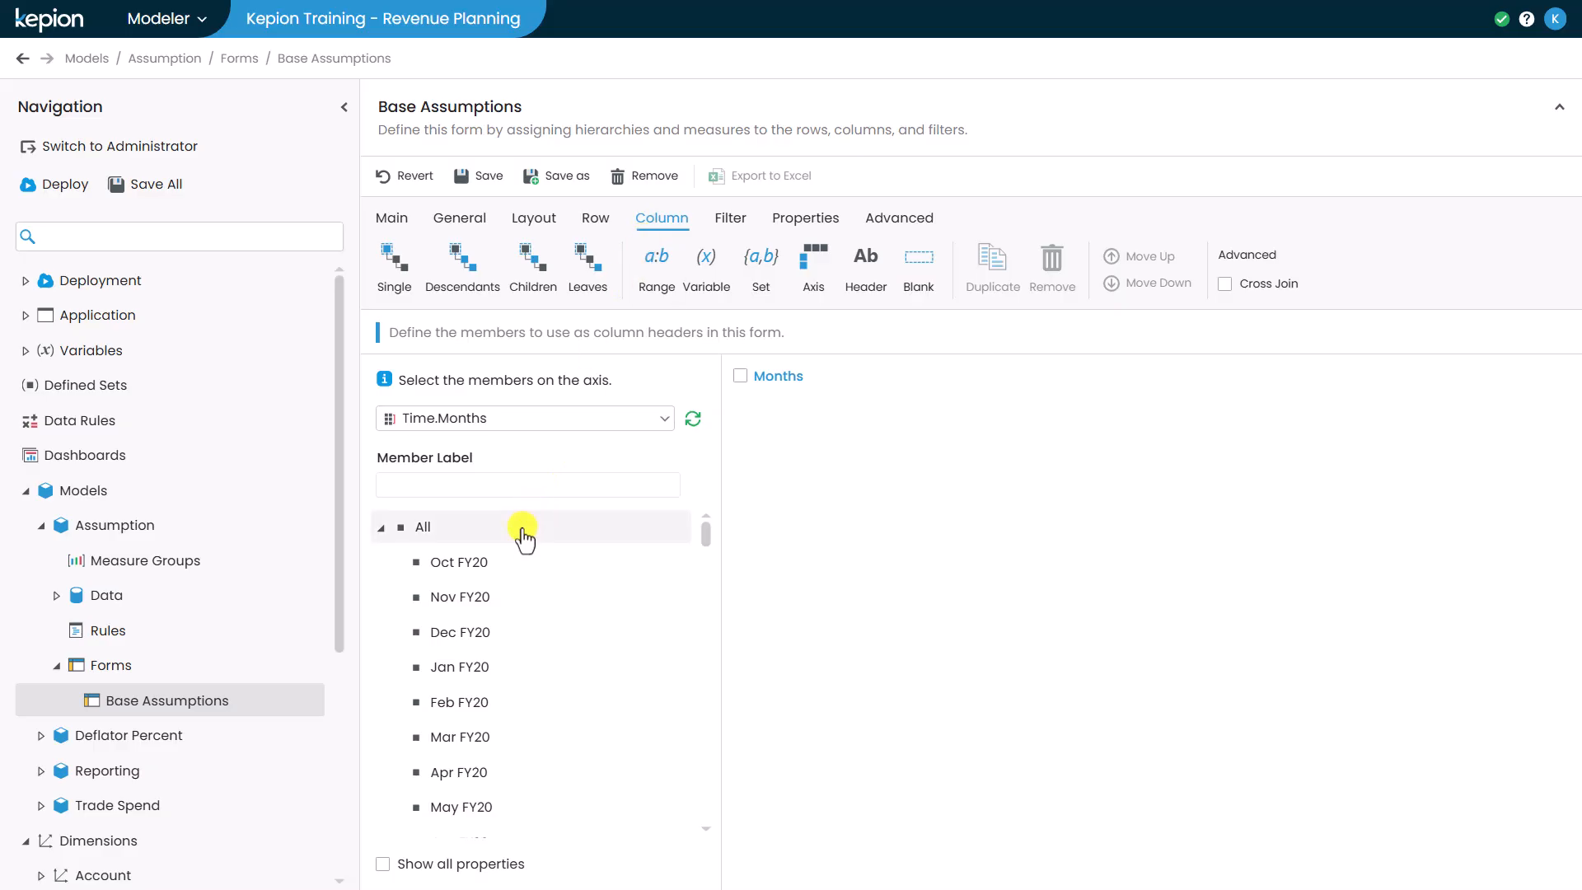
{"action": "left_click", "coordinate": [524, 536]}
{"action": "left_click", "coordinate": [580, 292]}
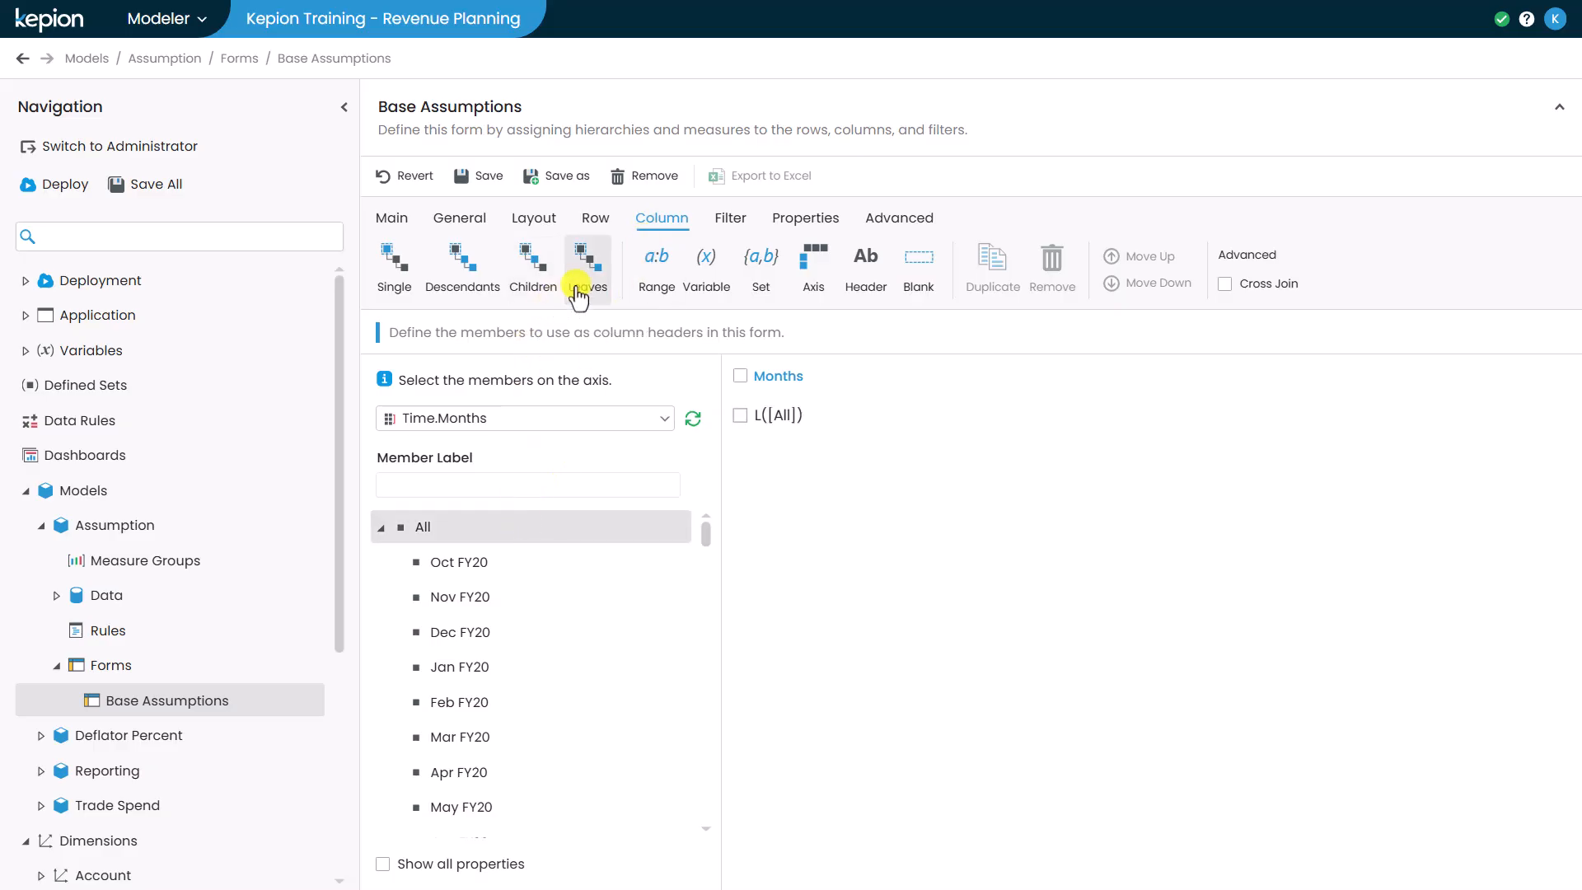
- Set the Account filter's default member to Volume under Base Assumption
{"action": "left_click", "coordinate": [729, 218]}
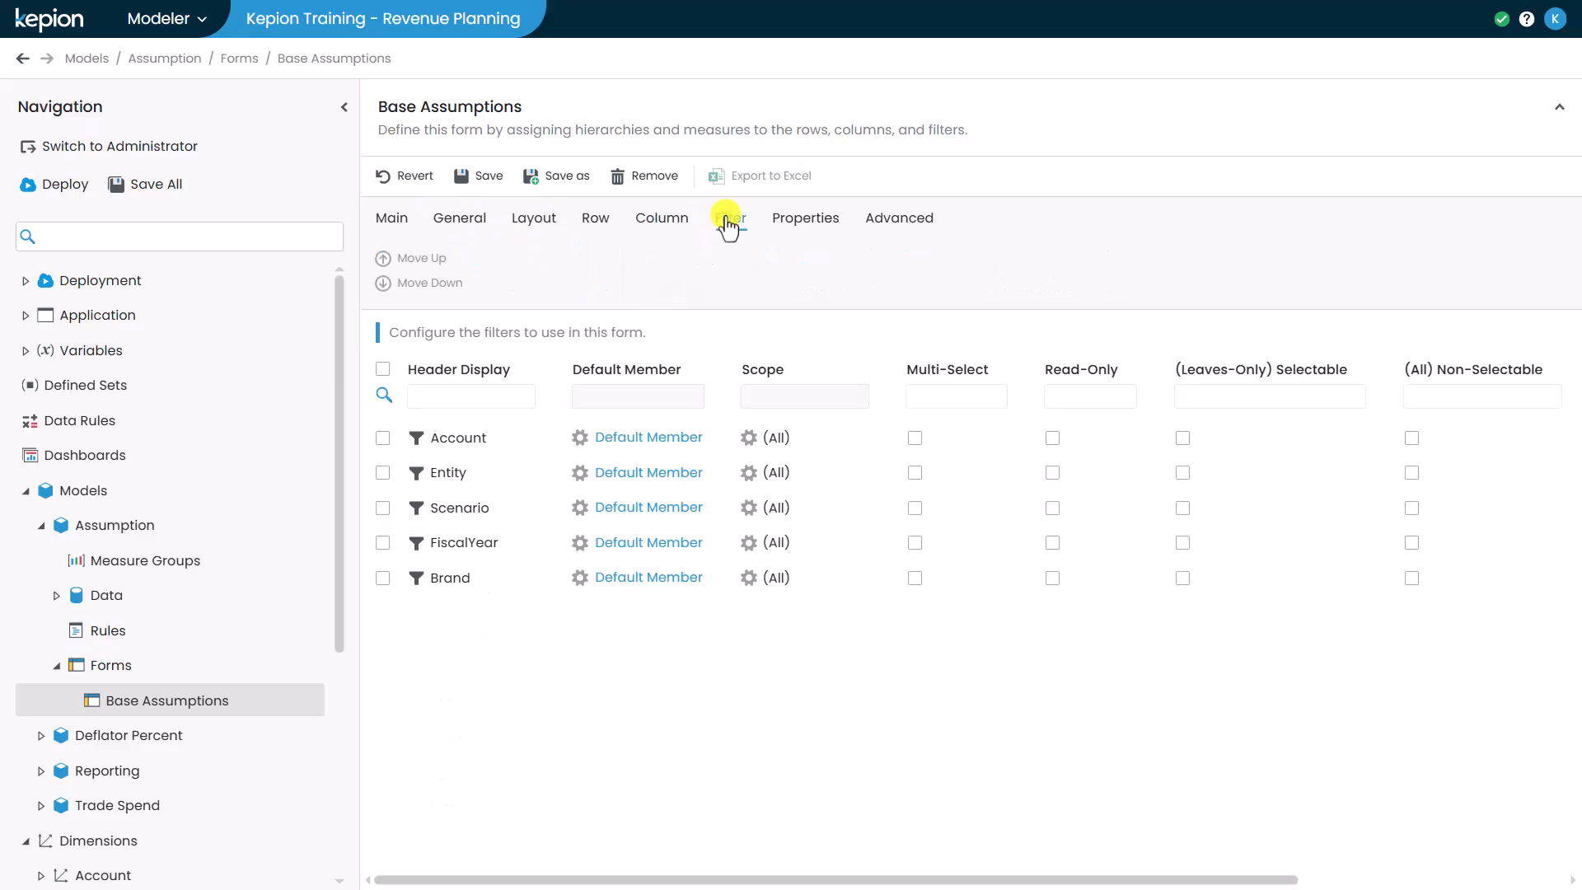
{"action": "left_click", "coordinate": [663, 437]}
{"action": "left_click", "coordinate": [660, 613]}
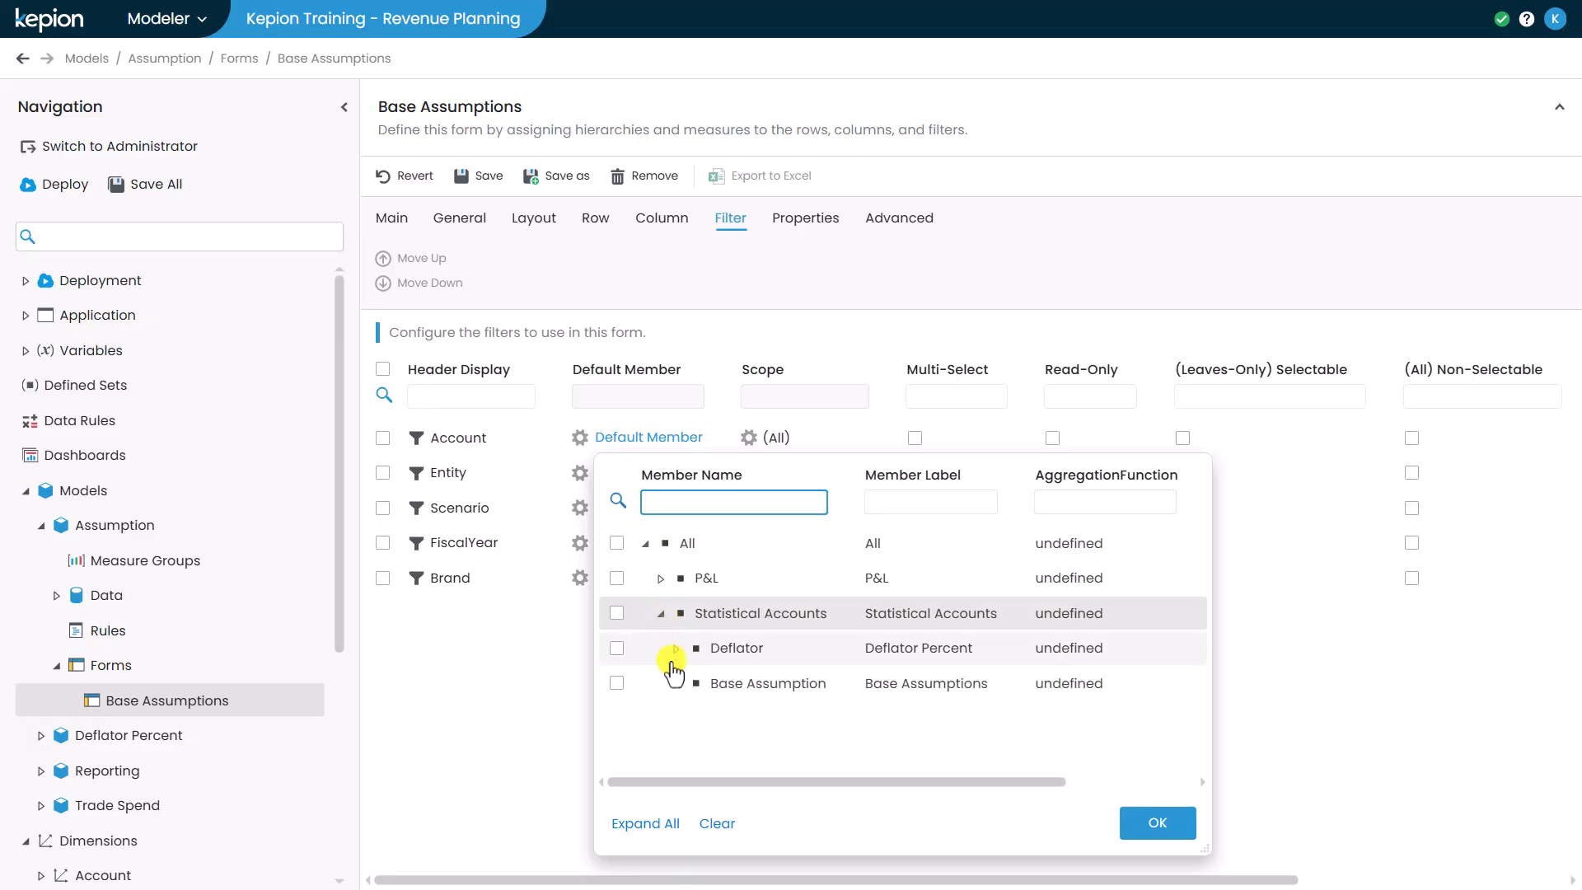
{"action": "left_click", "coordinate": [676, 683]}
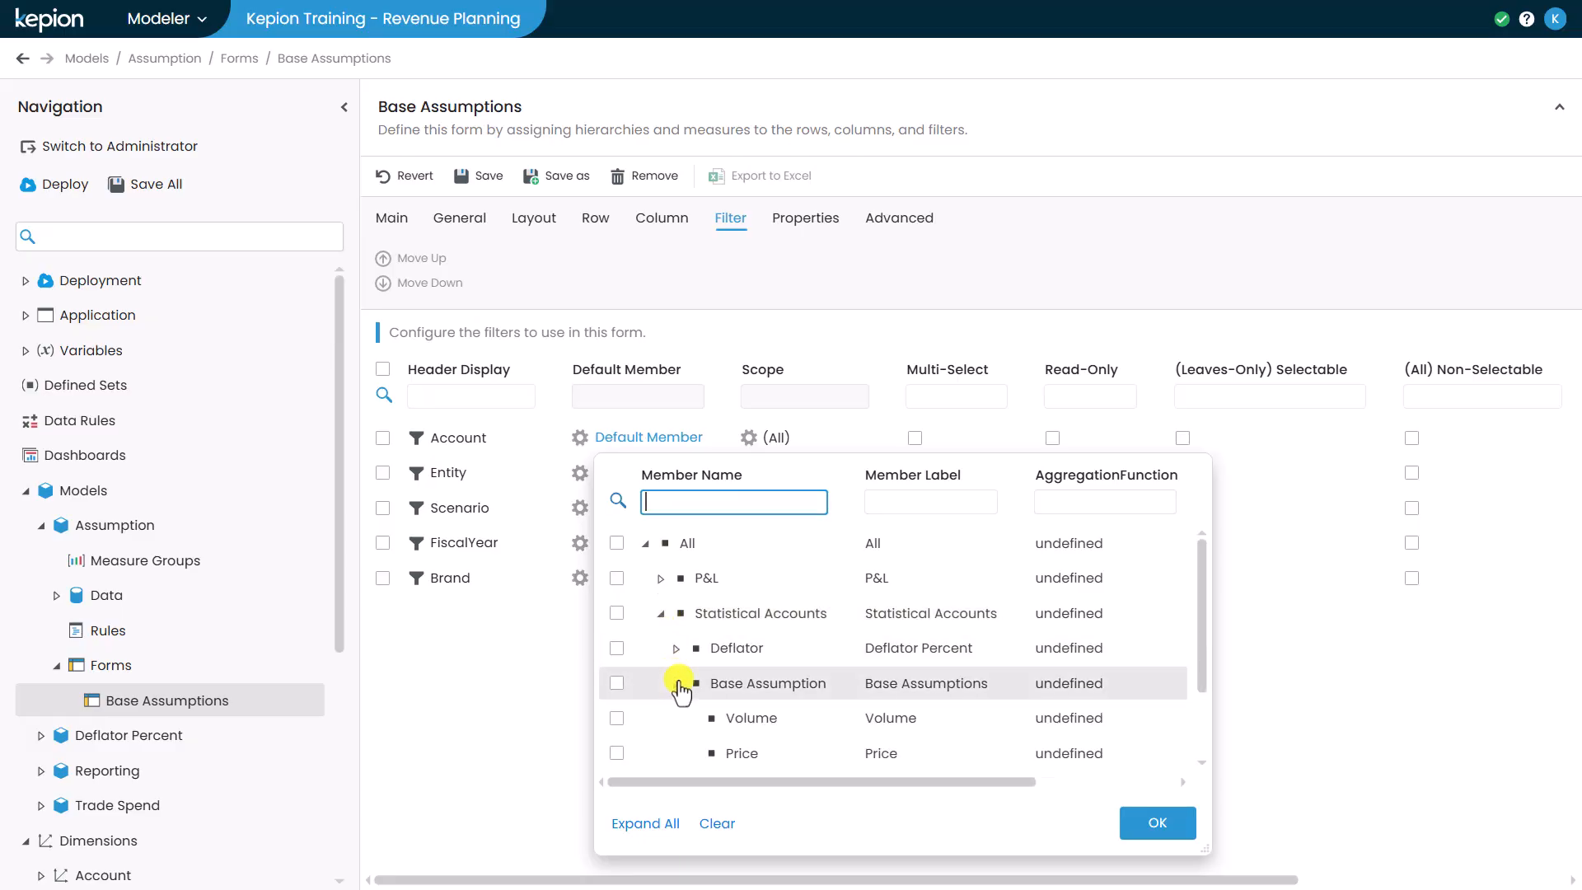
{"action": "scroll", "coordinate": [681, 690], "scroll_direction": "down", "scroll_amount": 2}
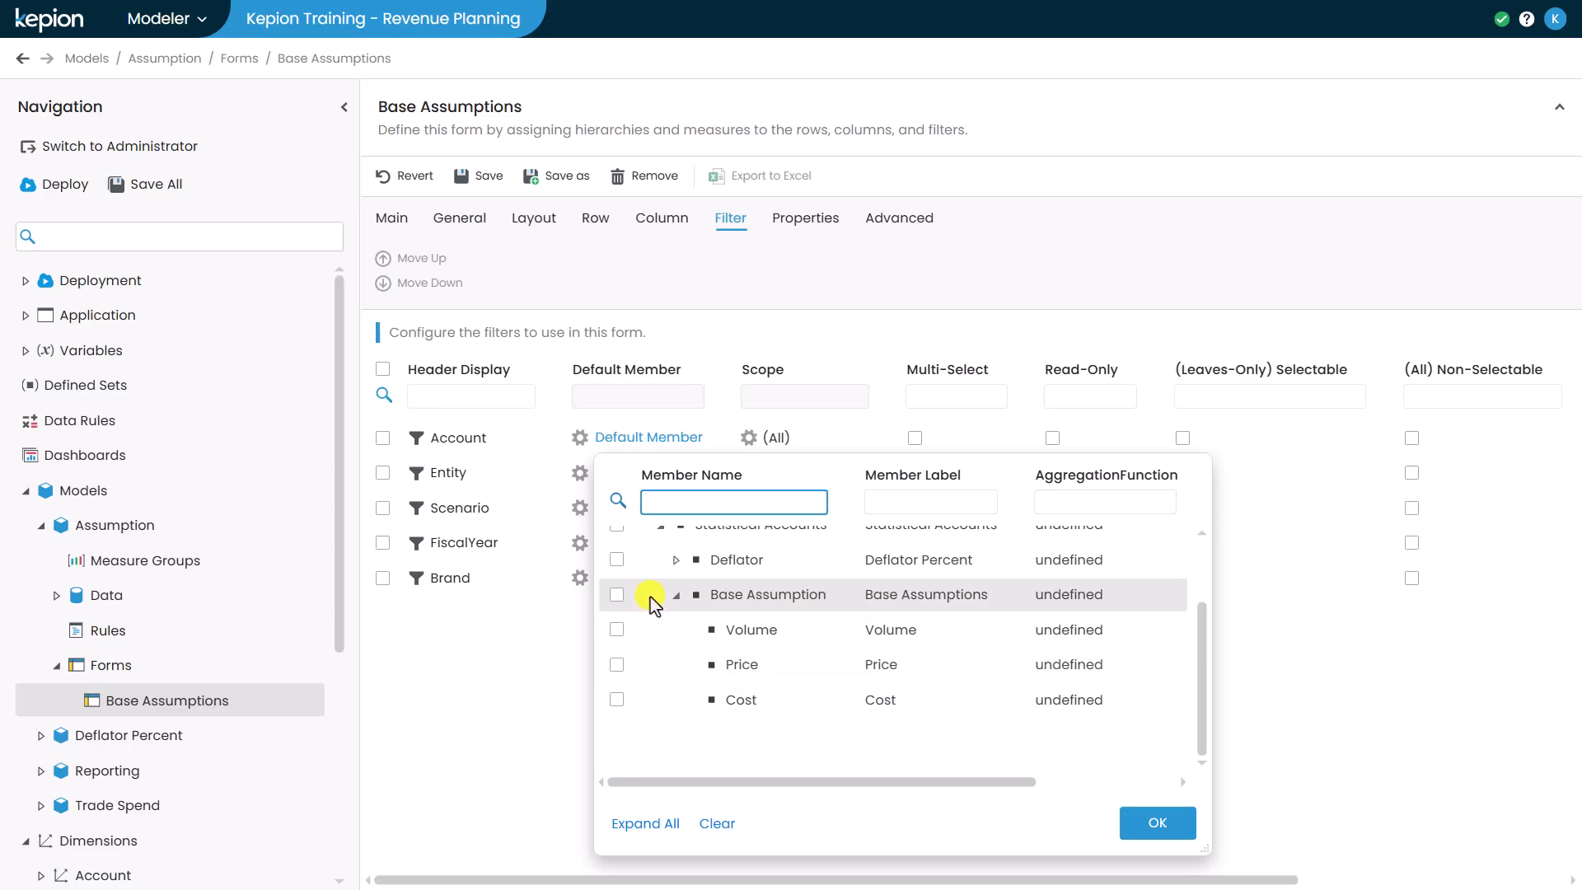
{"action": "left_click", "coordinate": [616, 629]}
{"action": "left_click", "coordinate": [1136, 822]}
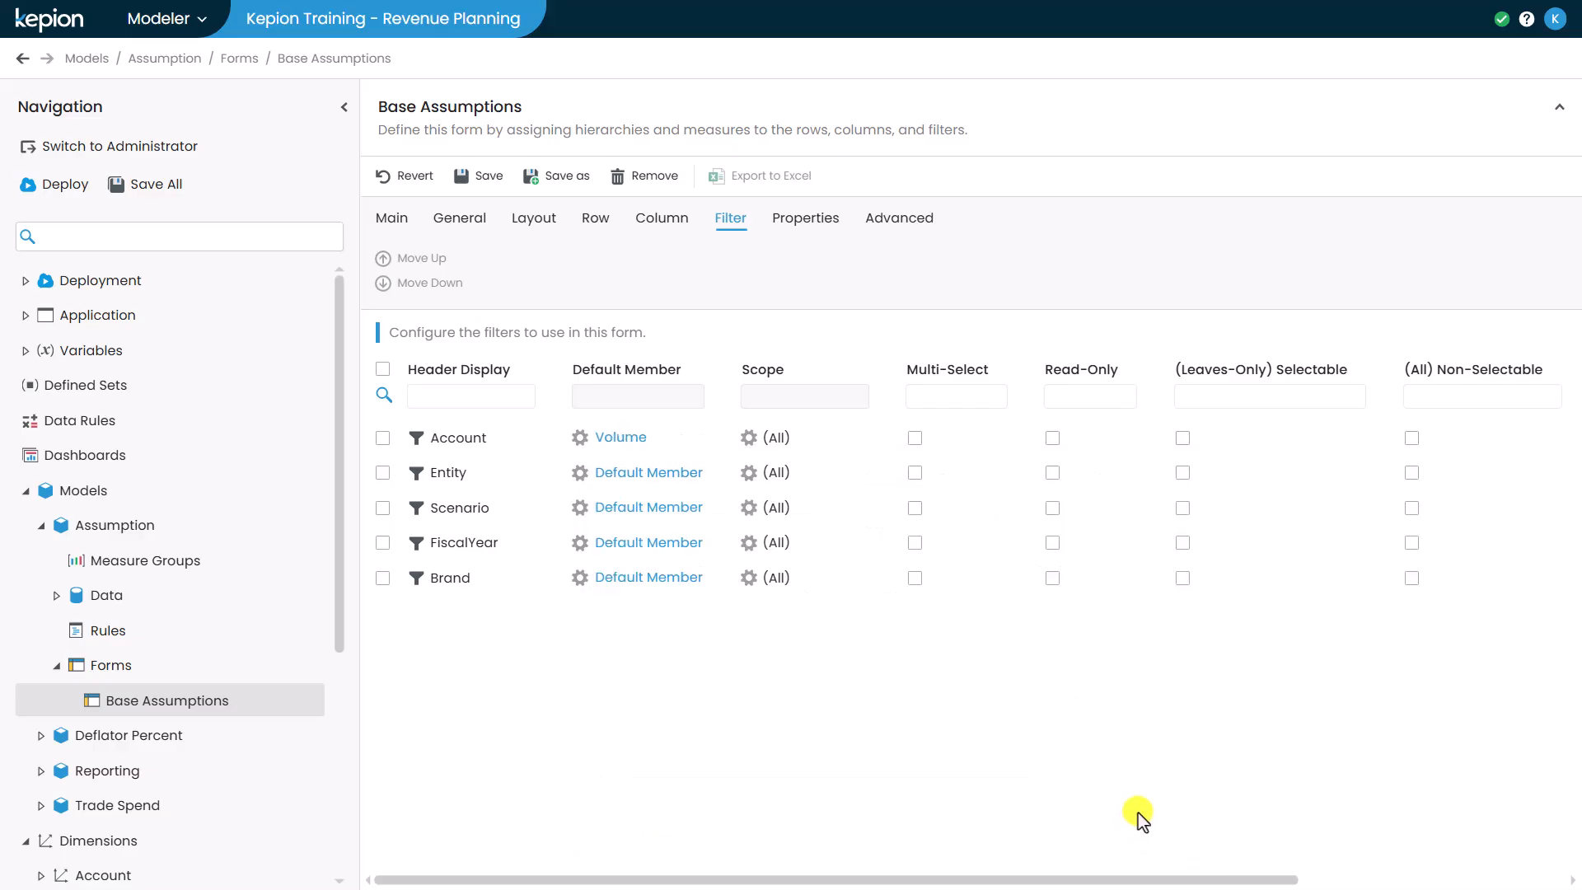
- Restrict the Account filter's scope to a custom set of Volume, Price and Cost
{"action": "left_click", "coordinate": [748, 445]}
{"action": "left_click", "coordinate": [733, 416]}
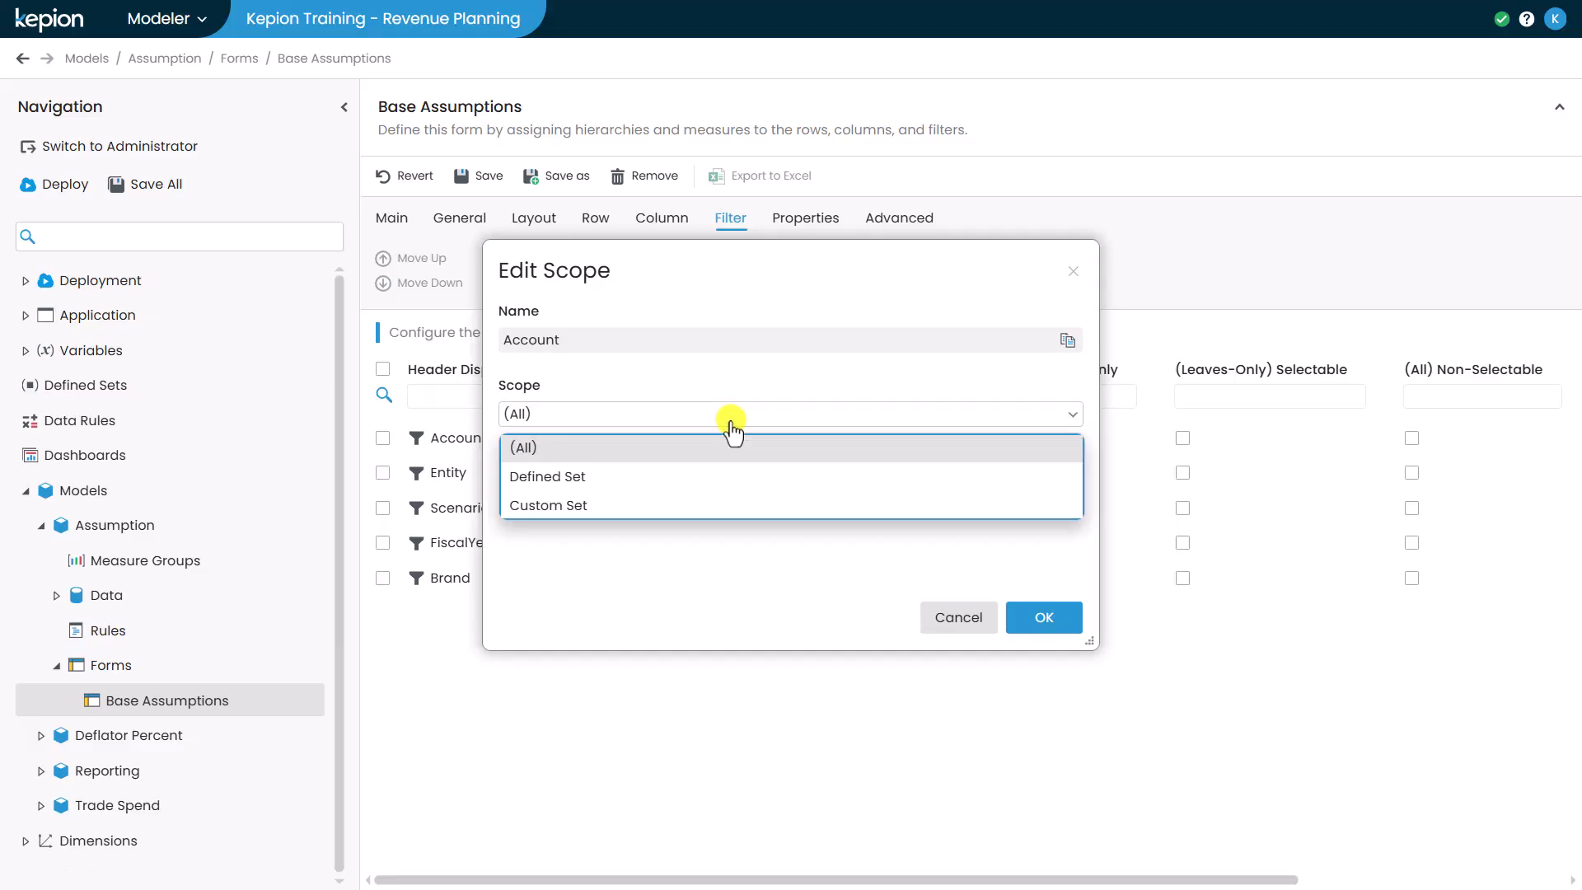
{"action": "left_click", "coordinate": [717, 506]}
{"action": "left_click", "coordinate": [717, 490]}
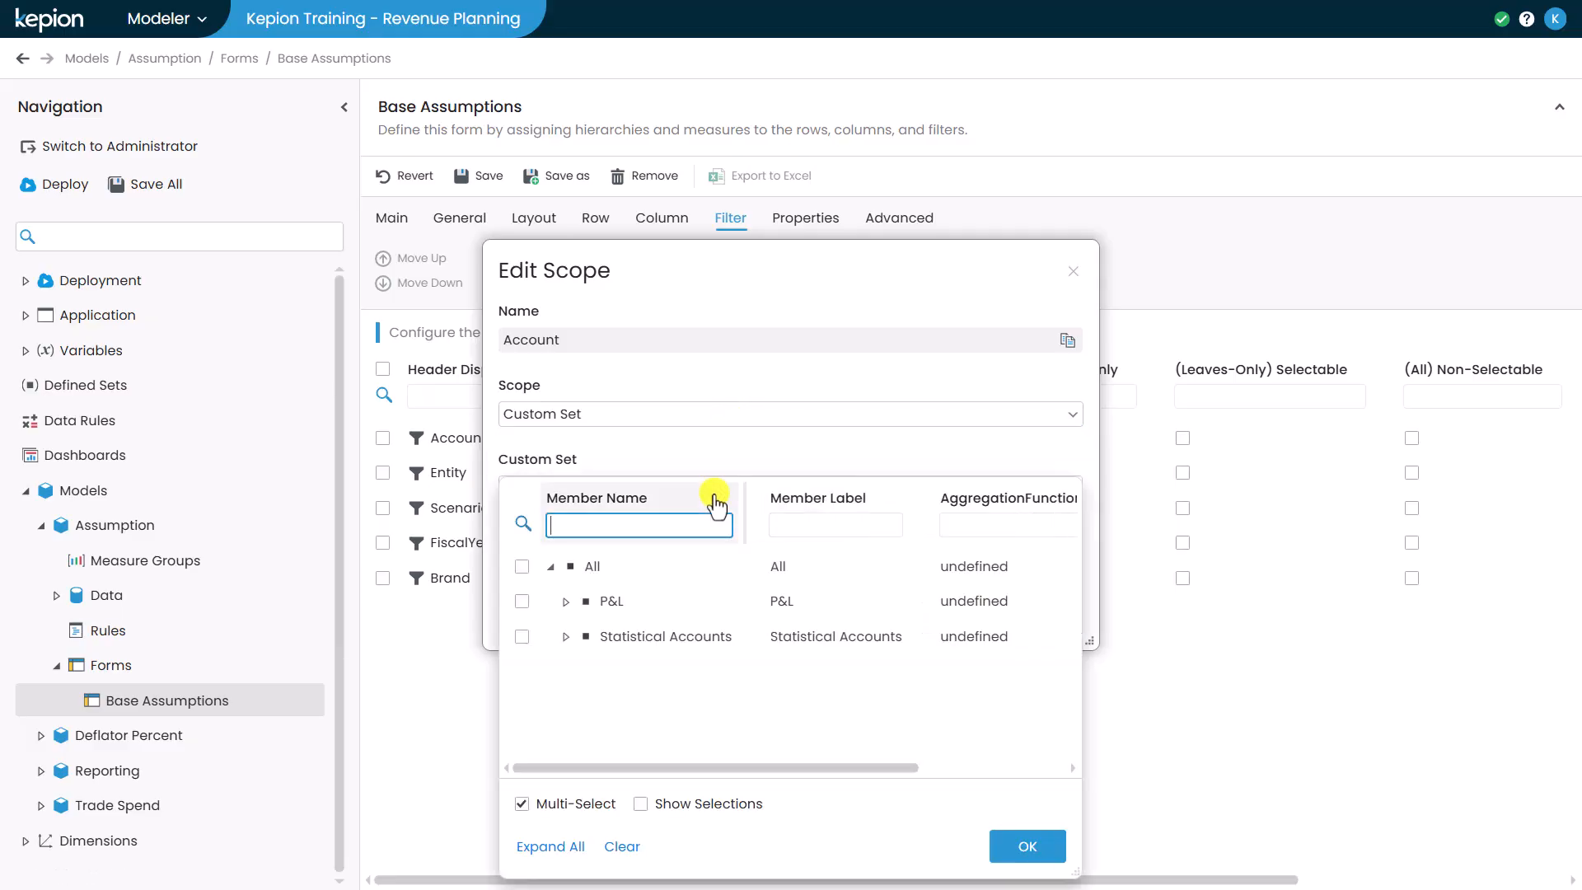
{"action": "left_click", "coordinate": [566, 636]}
{"action": "left_click", "coordinate": [581, 706]}
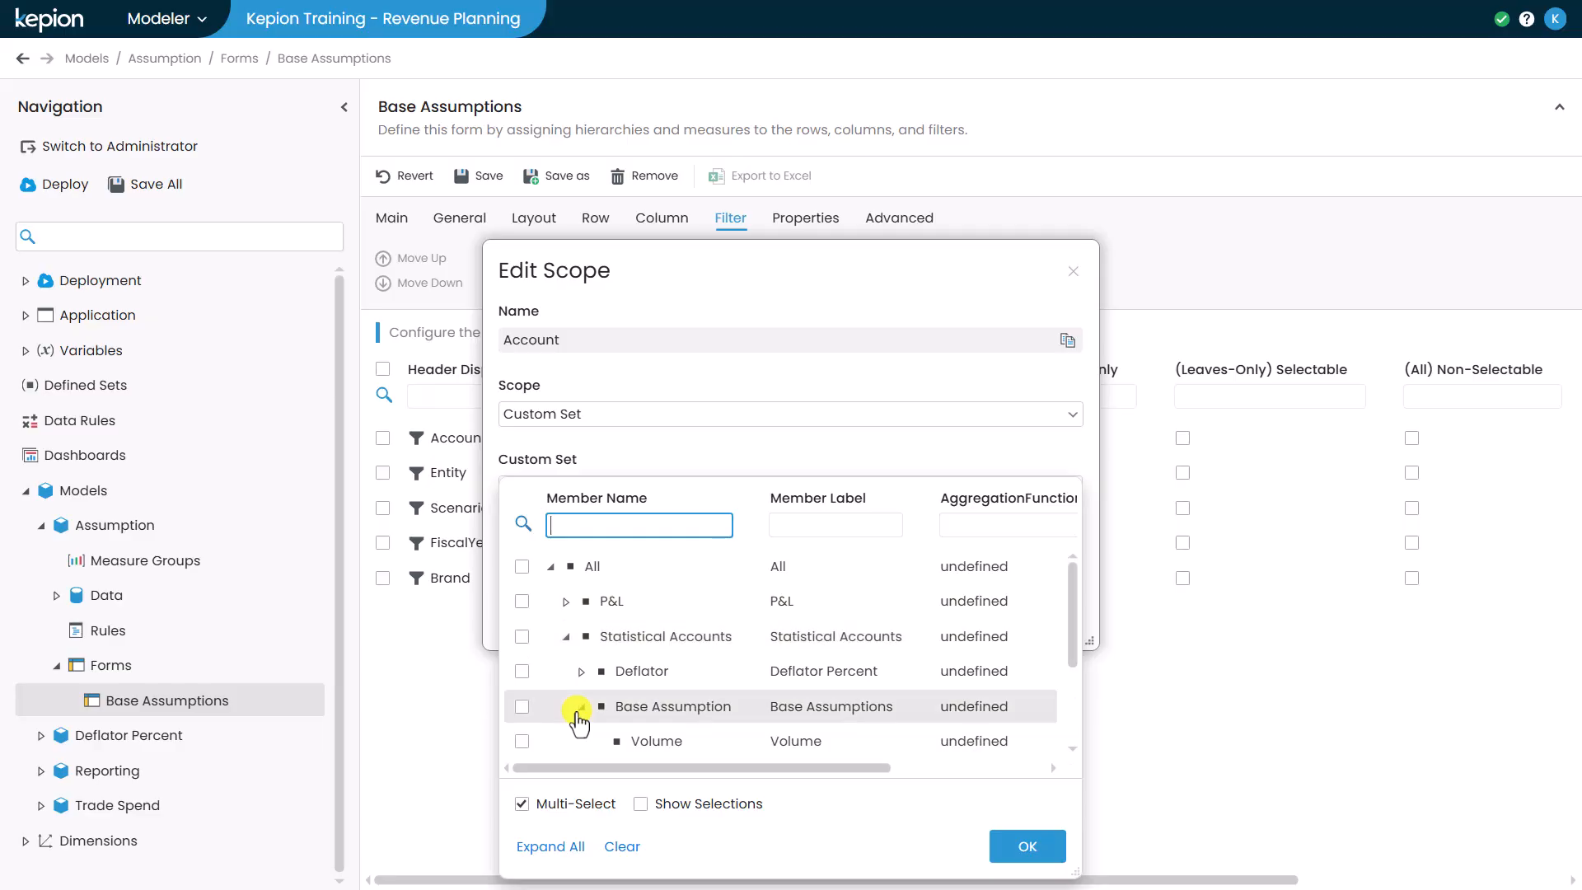
{"action": "scroll", "coordinate": [579, 721], "scroll_direction": "down", "scroll_amount": 3}
{"action": "left_click", "coordinate": [521, 615]}
{"action": "left_click", "coordinate": [521, 650]}
{"action": "left_click", "coordinate": [522, 685]}
{"action": "left_click", "coordinate": [1027, 846]}
{"action": "left_click", "coordinate": [1041, 622]}
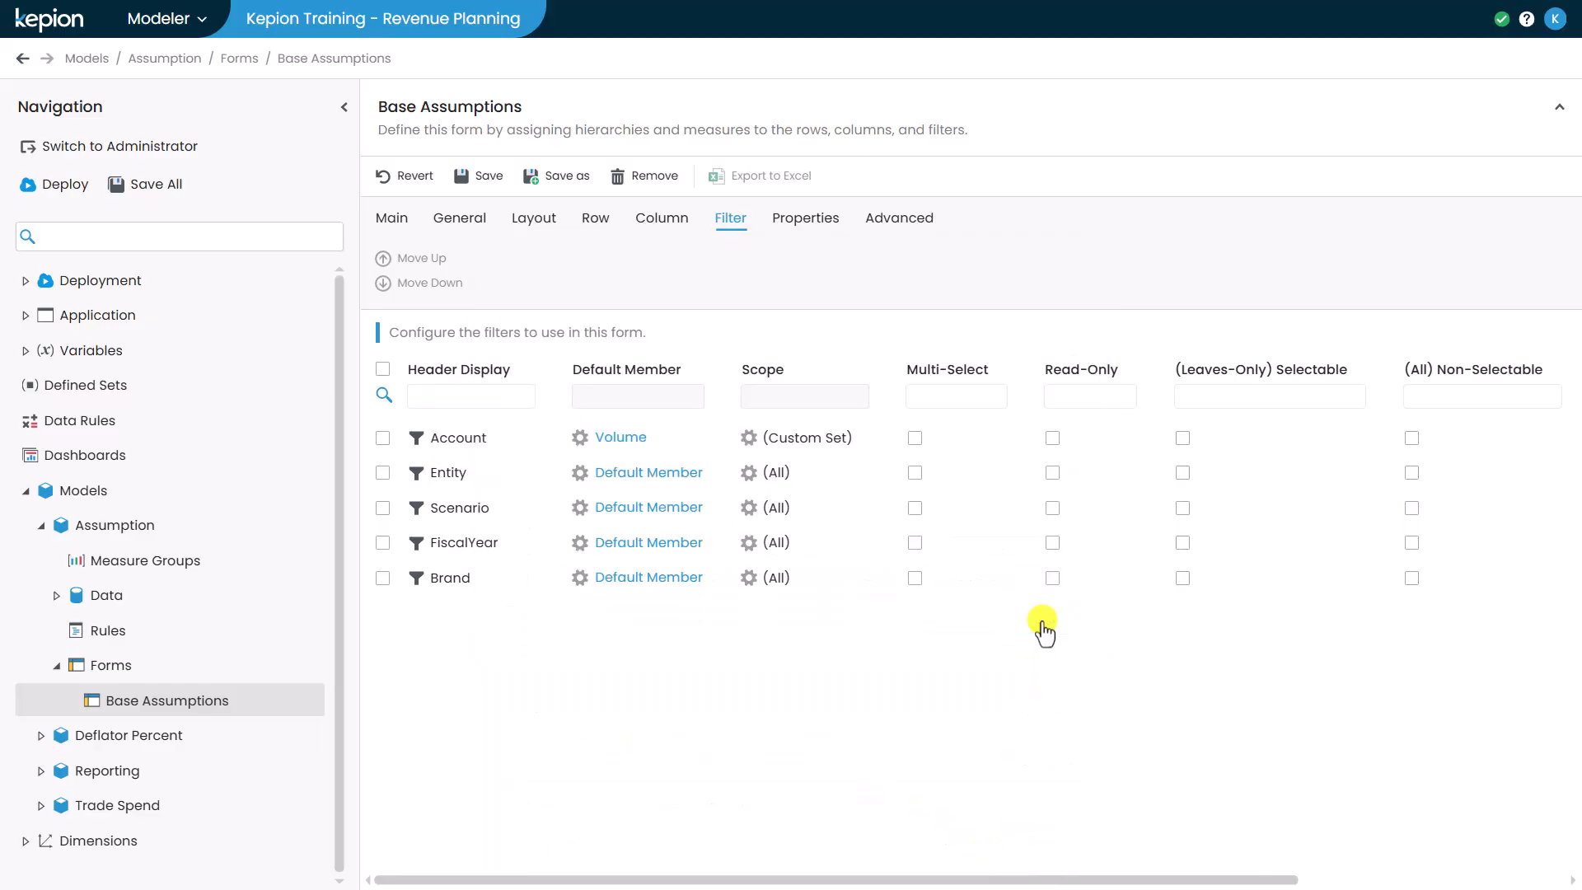
- Set the Entity filter's default member to United States and the Scenario filter's to Plan
{"action": "left_click", "coordinate": [666, 472]}
{"action": "left_click", "coordinate": [745, 601]}
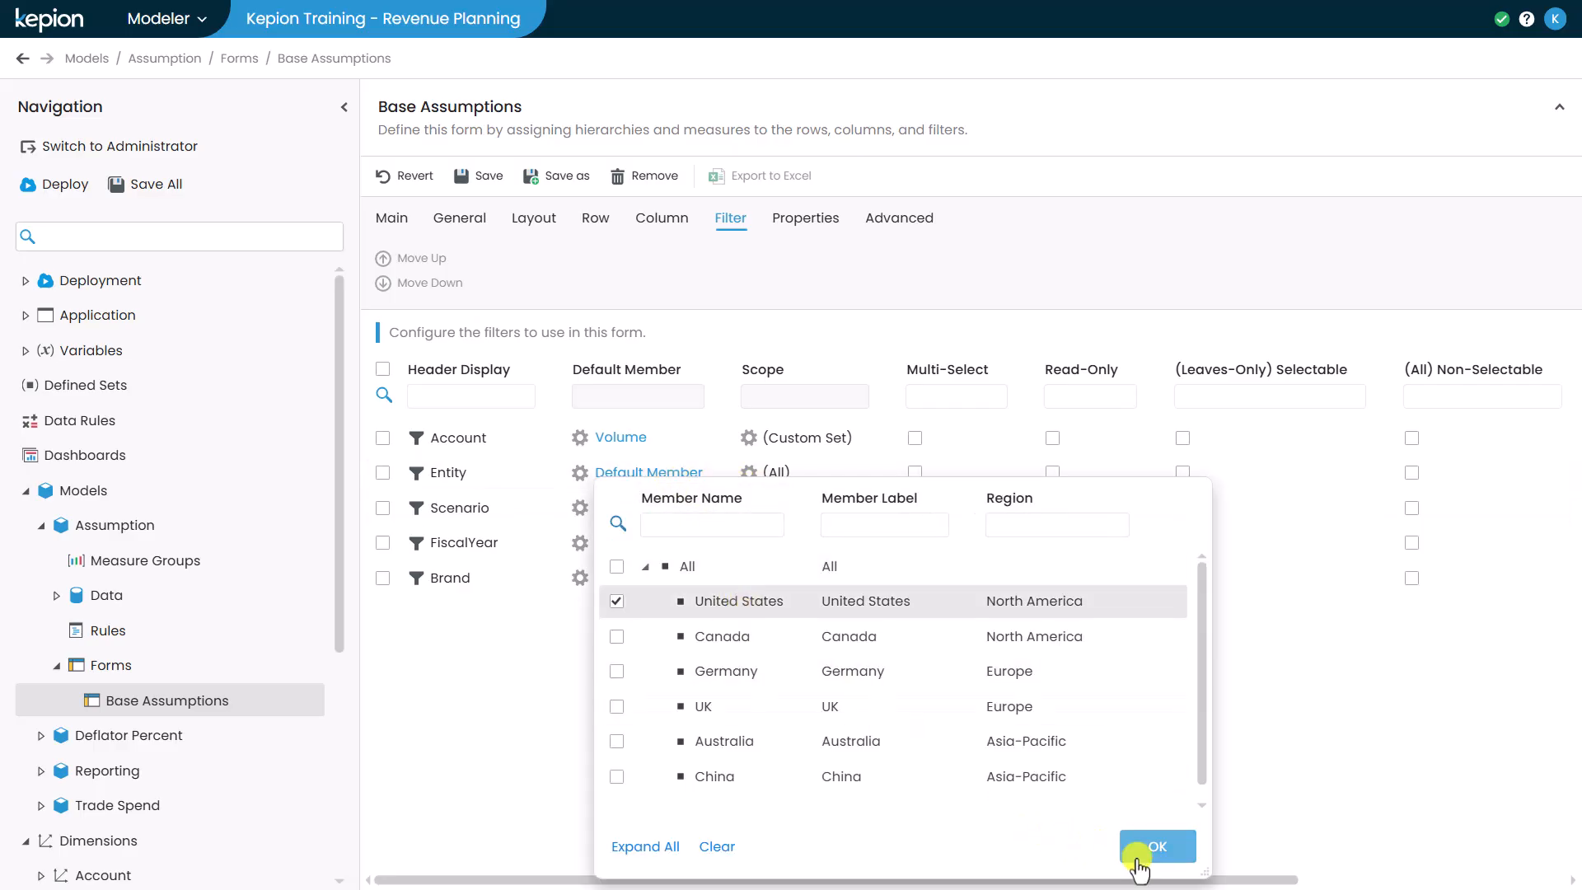
{"action": "left_click", "coordinate": [1137, 859]}
{"action": "left_click", "coordinate": [649, 507]}
{"action": "left_click", "coordinate": [705, 636]}
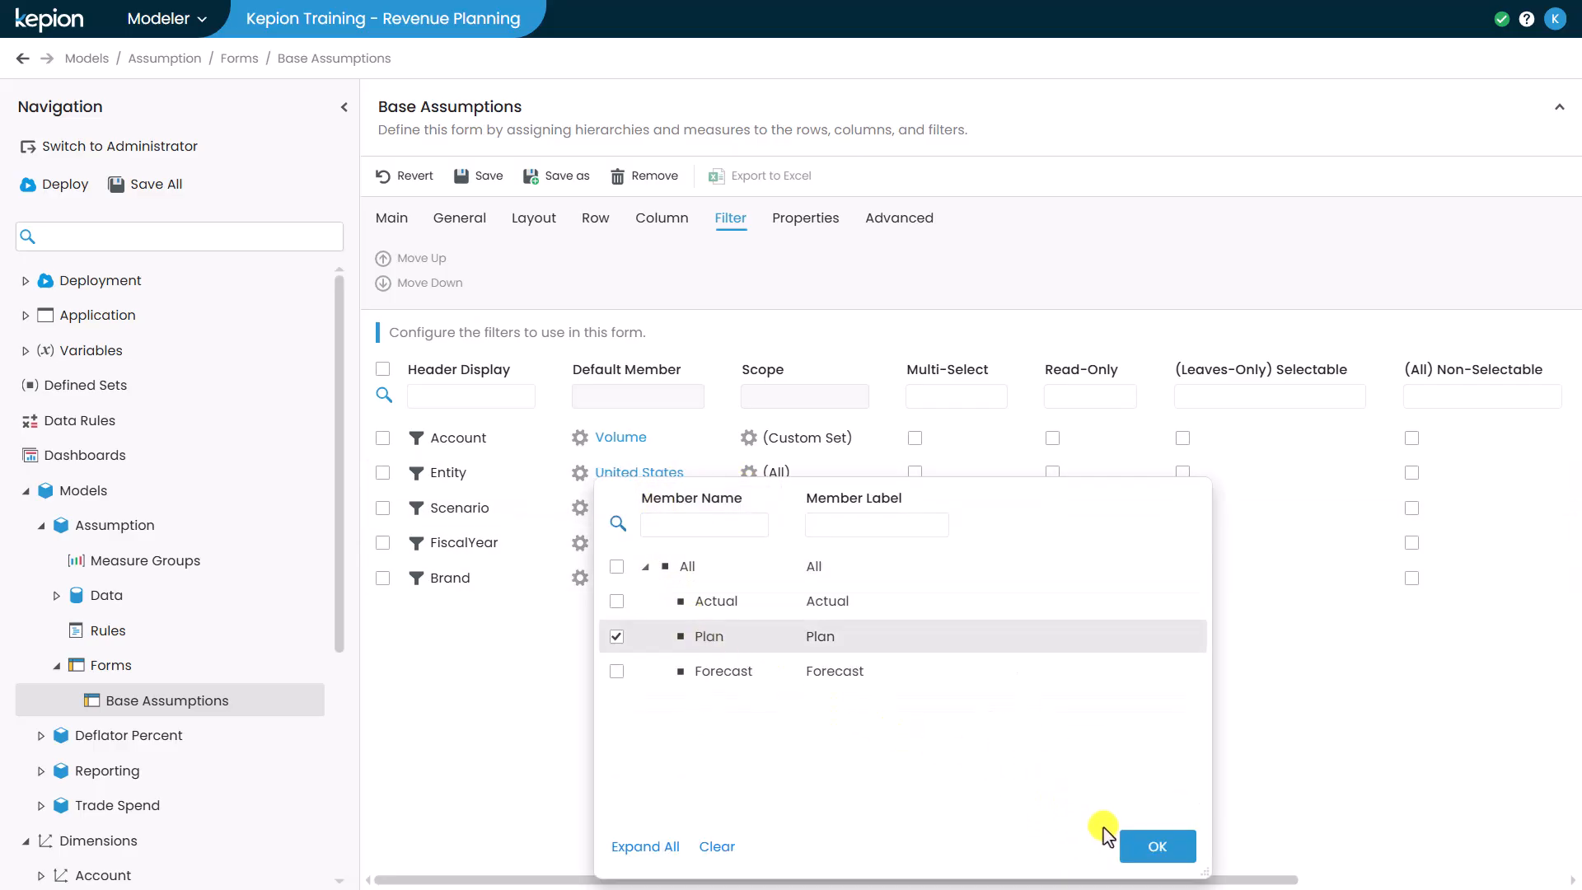
{"action": "left_click", "coordinate": [1156, 846]}
- Set the FiscalYear filter's default member to FY25 and the Brand filter's to Adair
{"action": "left_click", "coordinate": [621, 543]}
{"action": "left_click", "coordinate": [832, 776]}
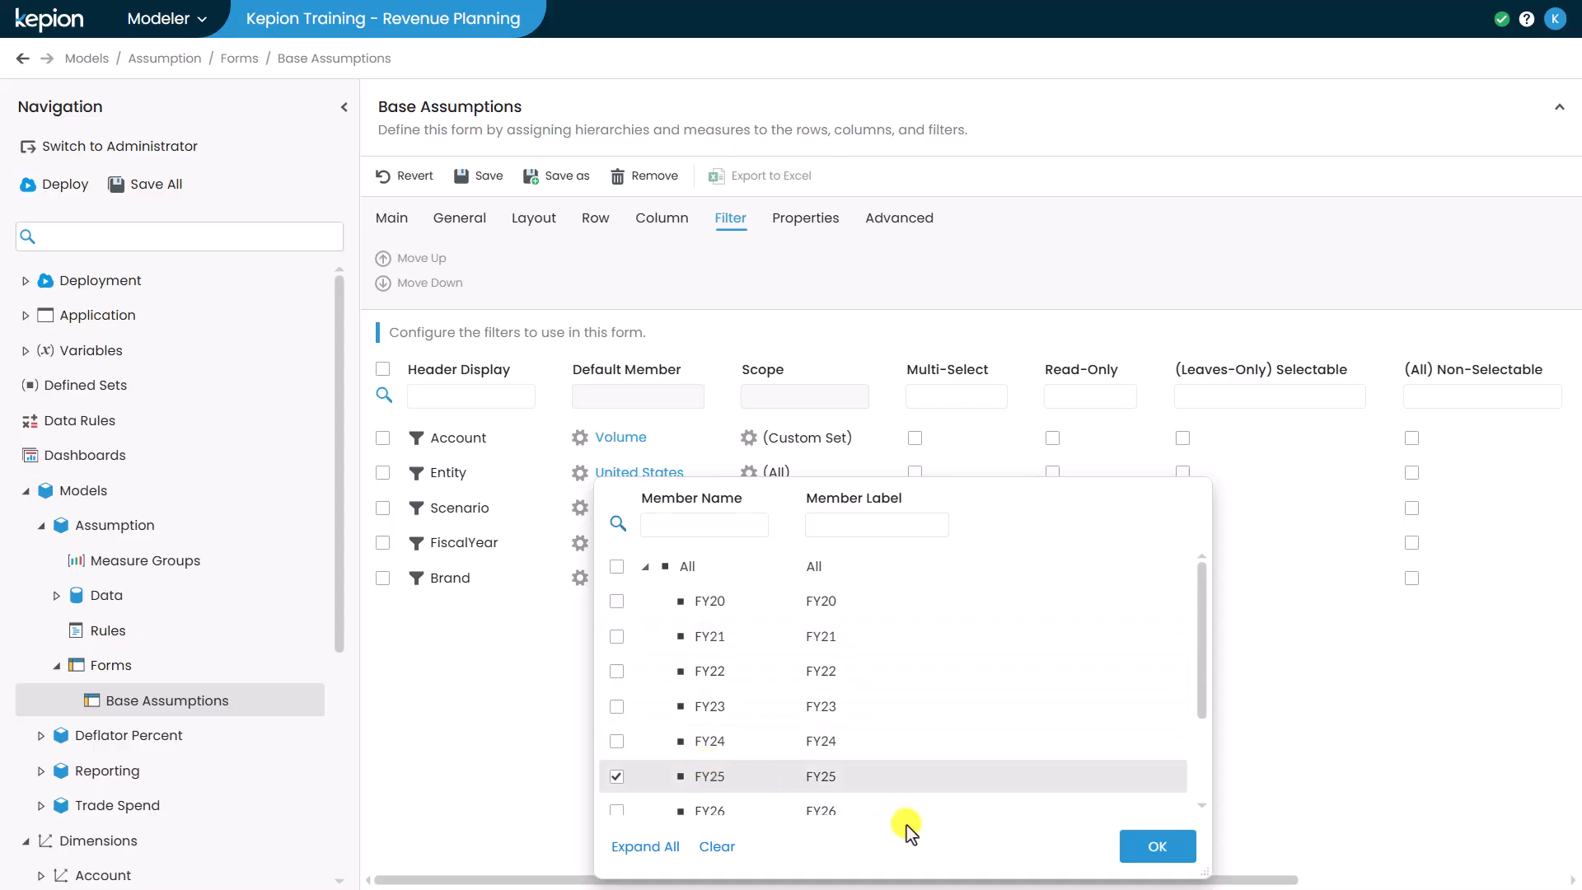
{"action": "left_click", "coordinate": [1150, 844]}
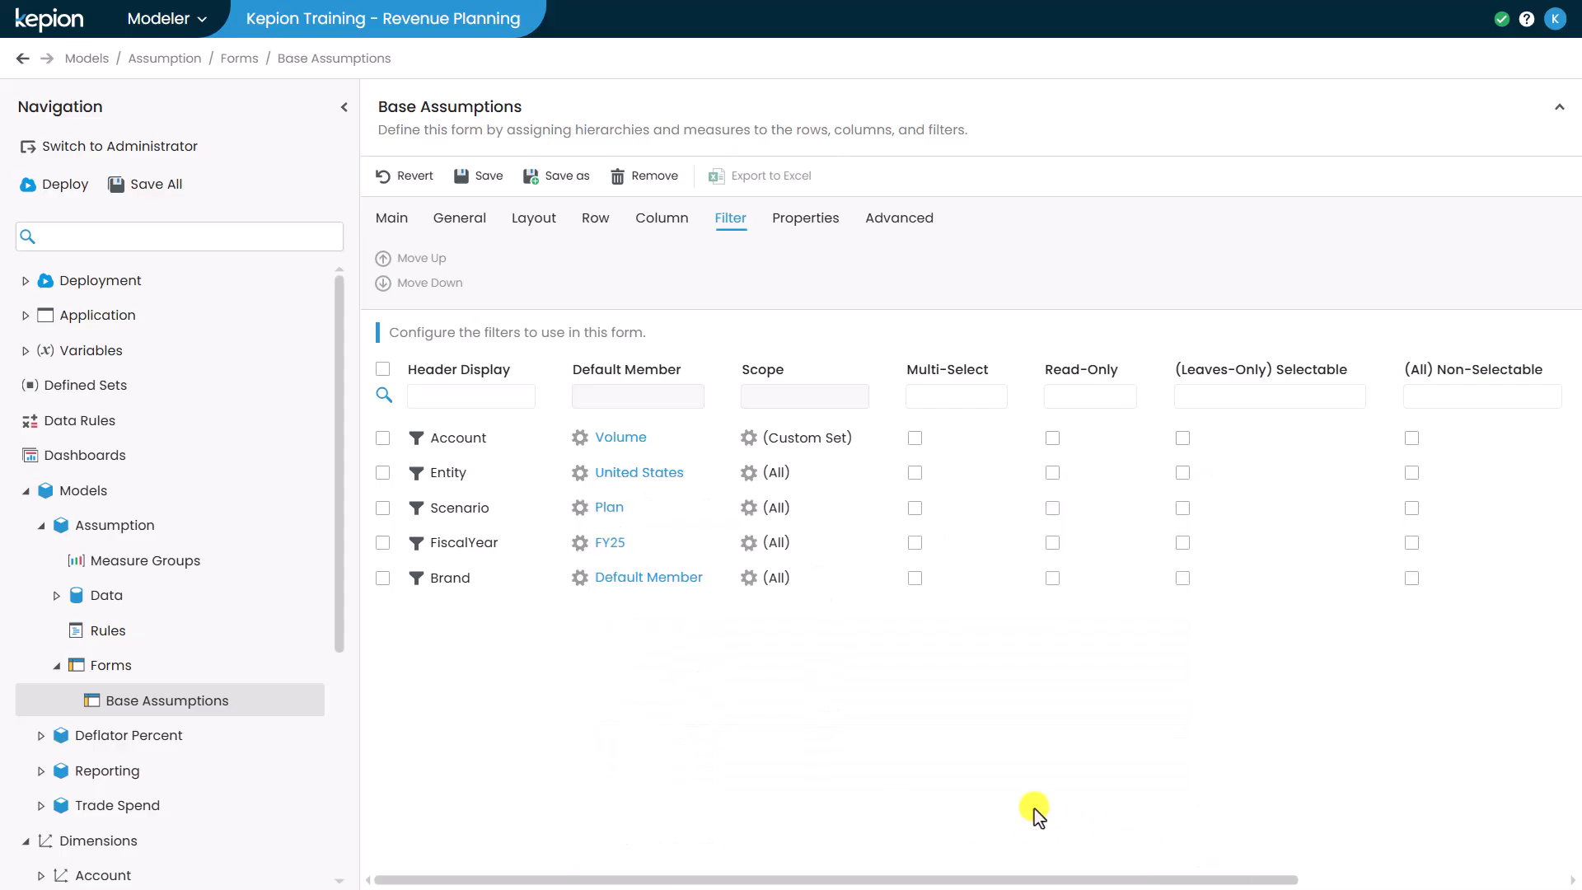
{"action": "left_click", "coordinate": [669, 579]}
{"action": "left_click", "coordinate": [684, 605]}
{"action": "left_click", "coordinate": [1145, 844]}
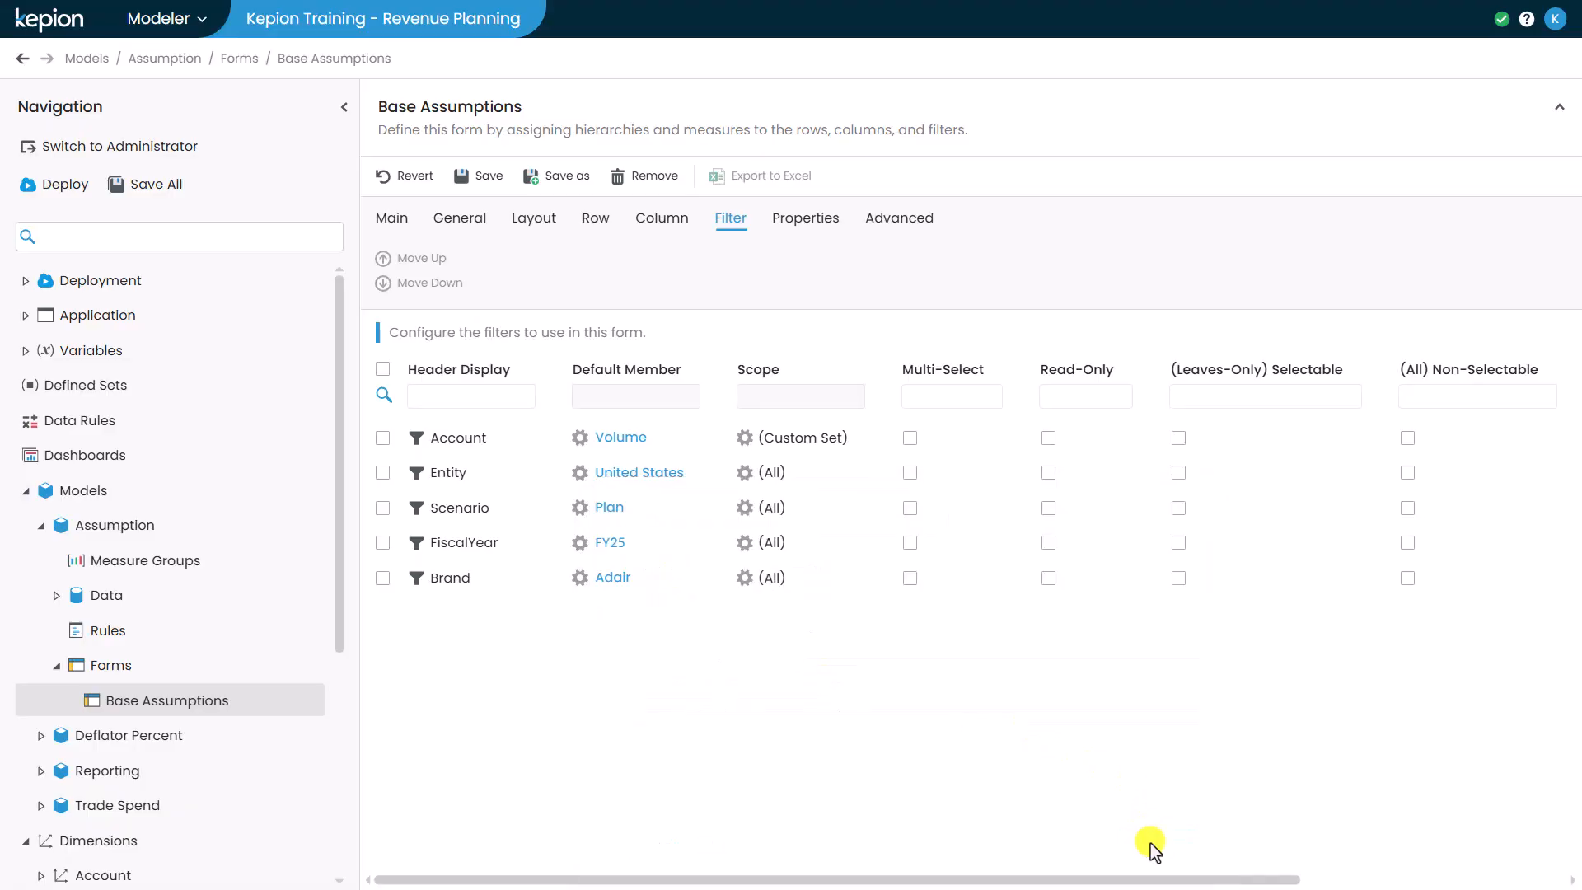
- Preview the form and inspect the cell details of the Jan FY25 cell for P-1014003
{"action": "left_click", "coordinate": [409, 230]}
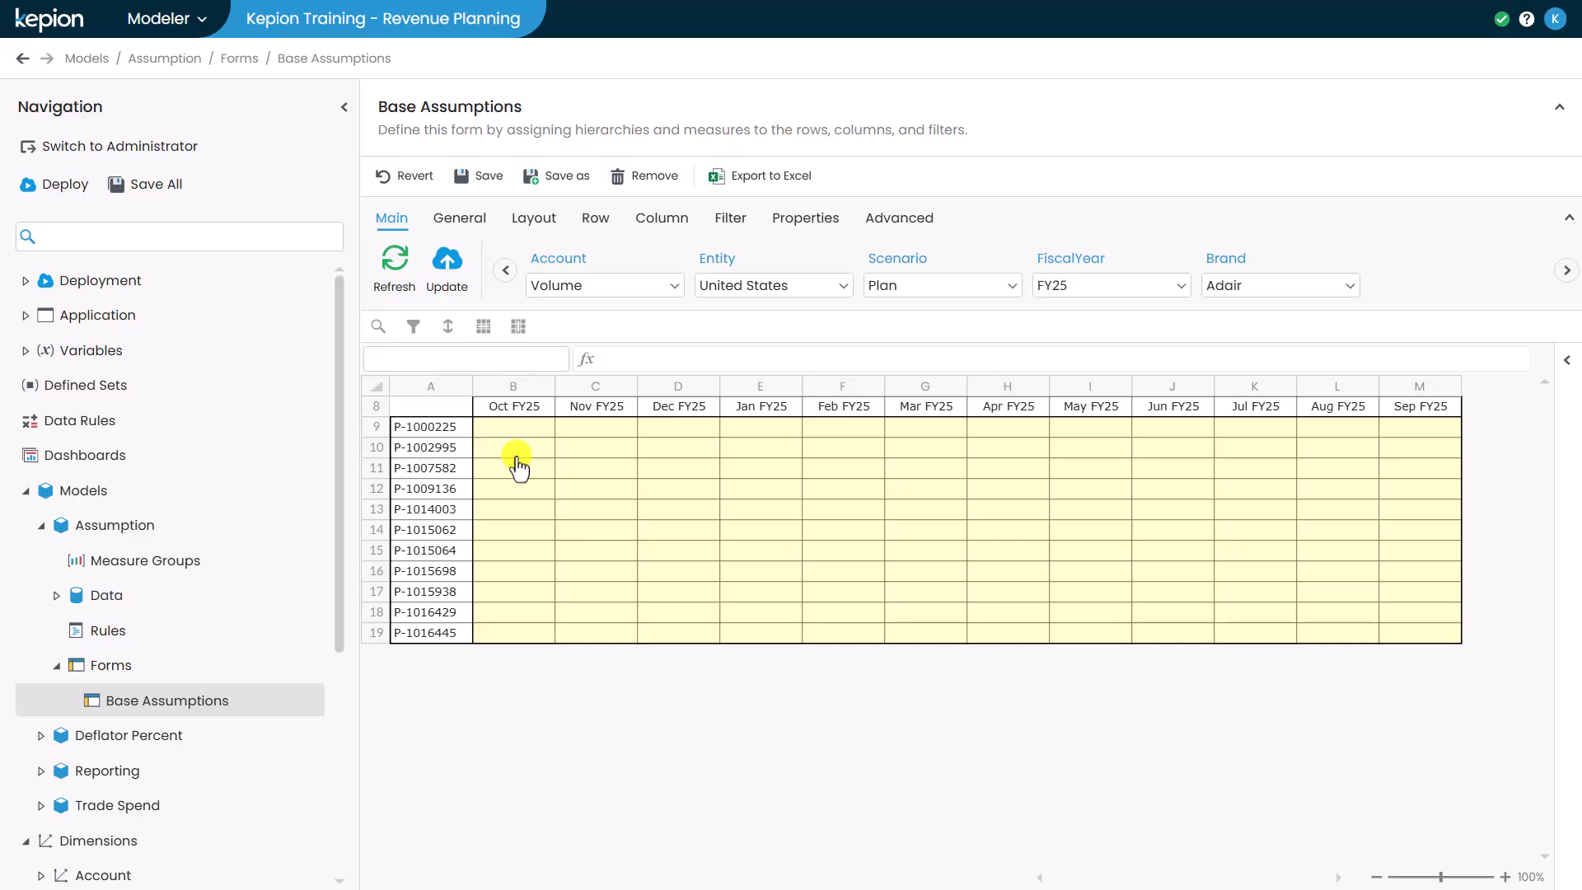
{"action": "left_click", "coordinate": [754, 508]}
{"action": "right_click", "coordinate": [790, 511]}
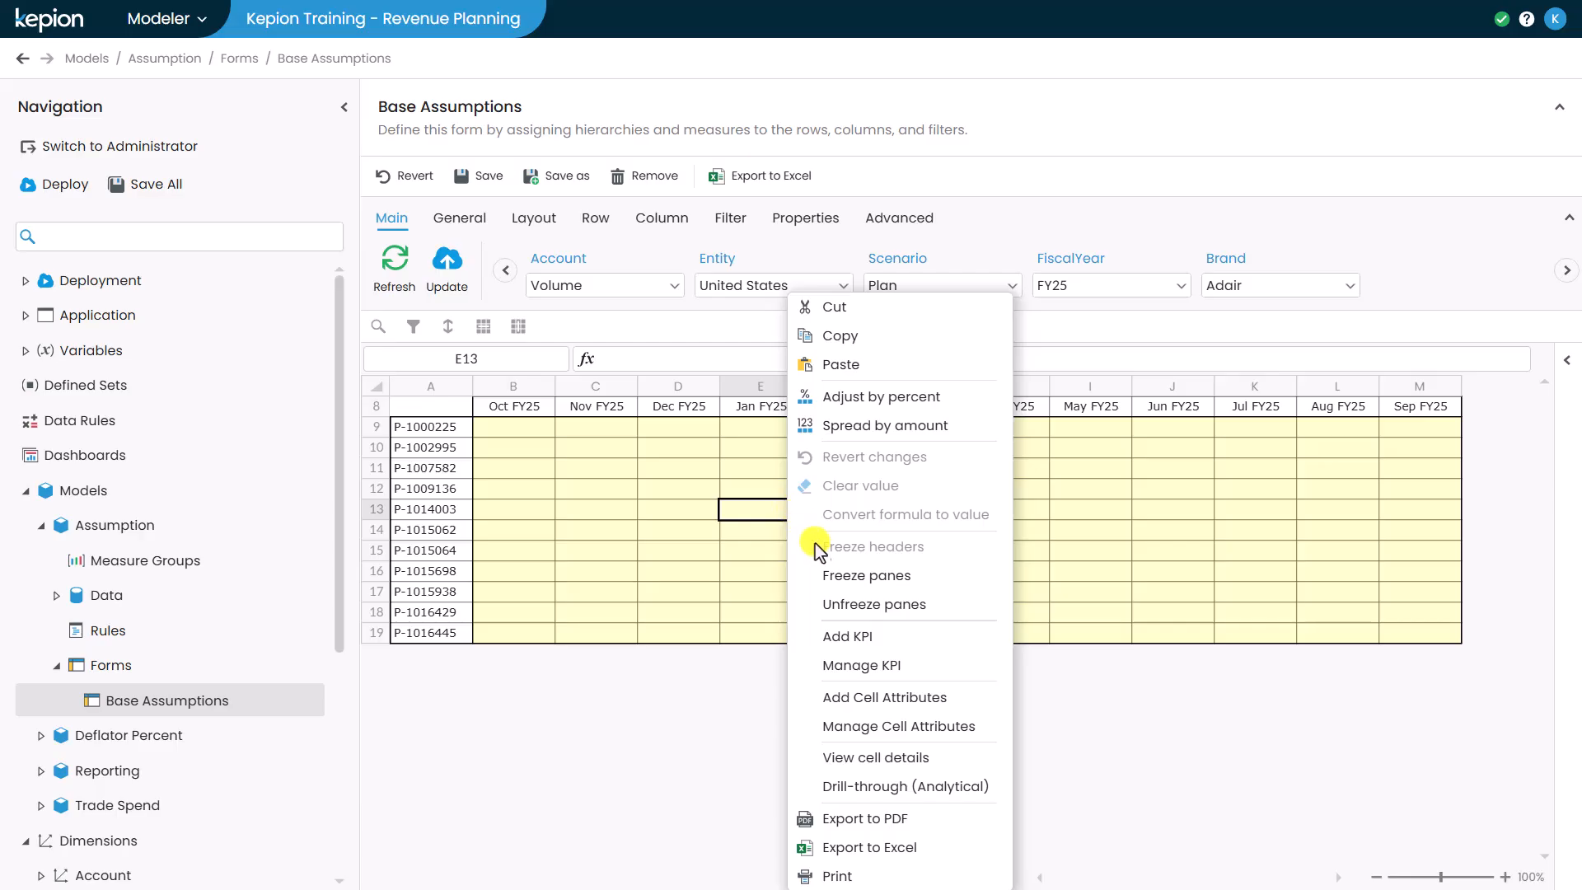
{"action": "left_click", "coordinate": [875, 758]}
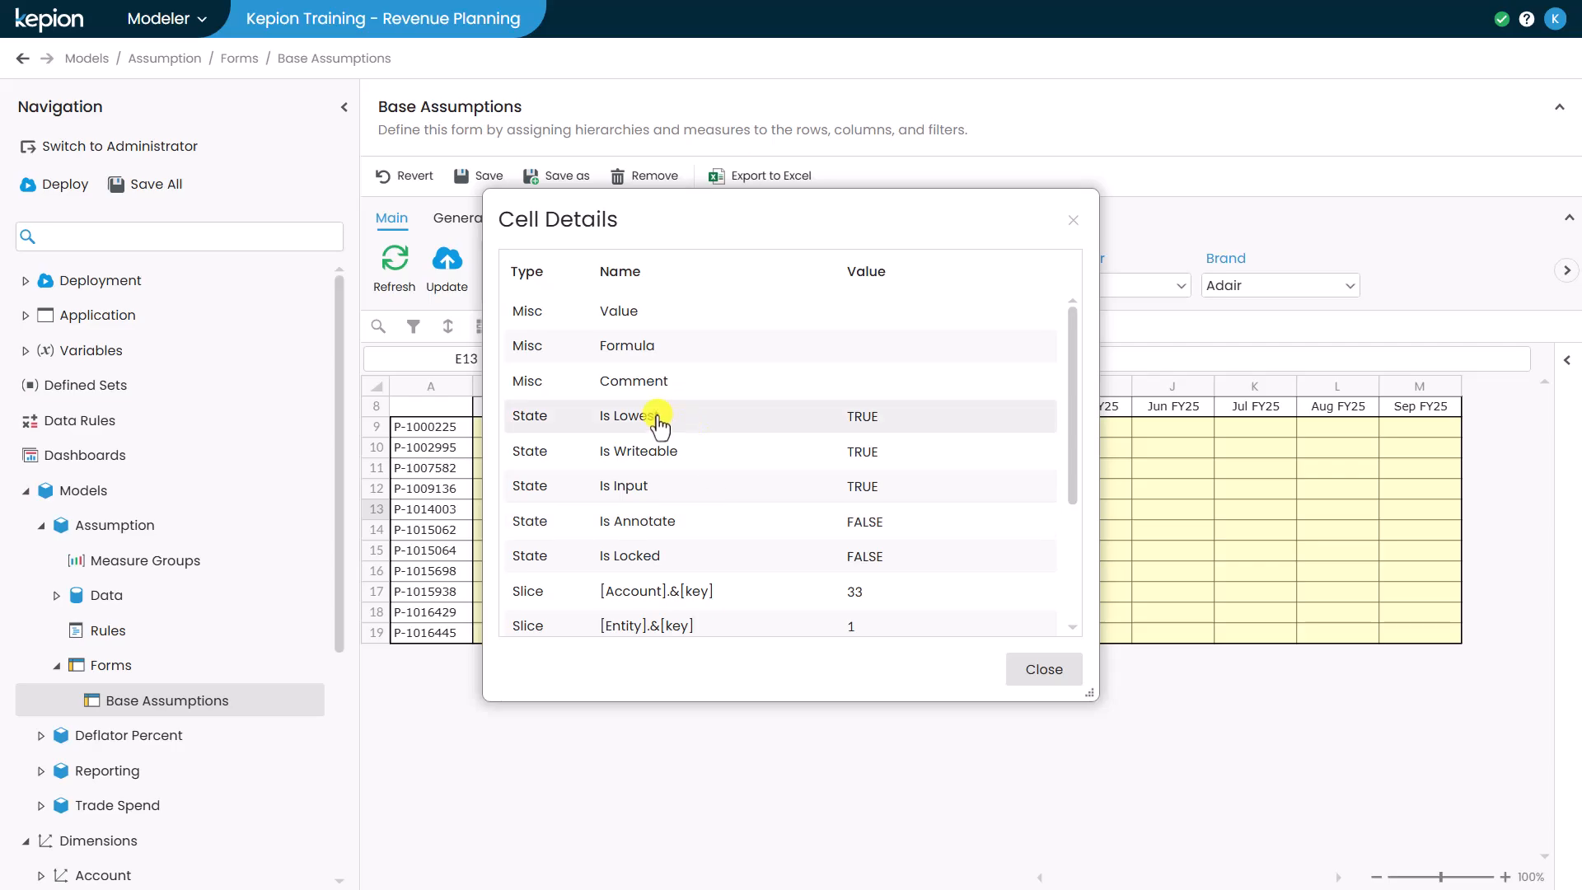
{"action": "scroll", "coordinate": [660, 424], "scroll_direction": "down", "scroll_amount": 3}
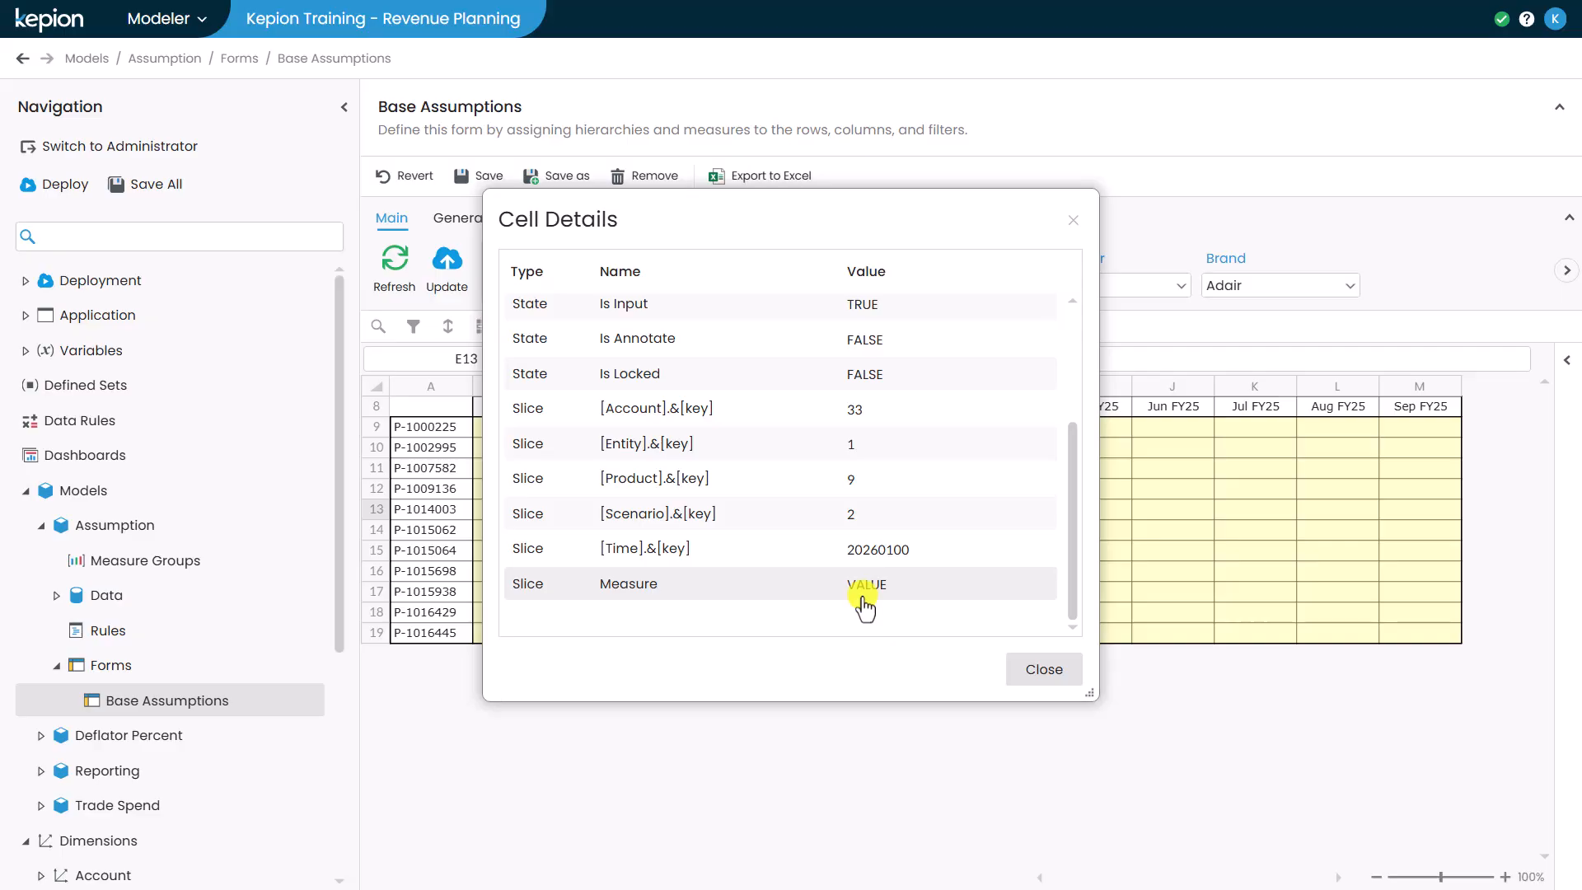
- Close the cell details and give the form's header row a blue fill and white font colour
{"action": "scroll", "coordinate": [864, 608], "scroll_direction": "up", "scroll_amount": 3}
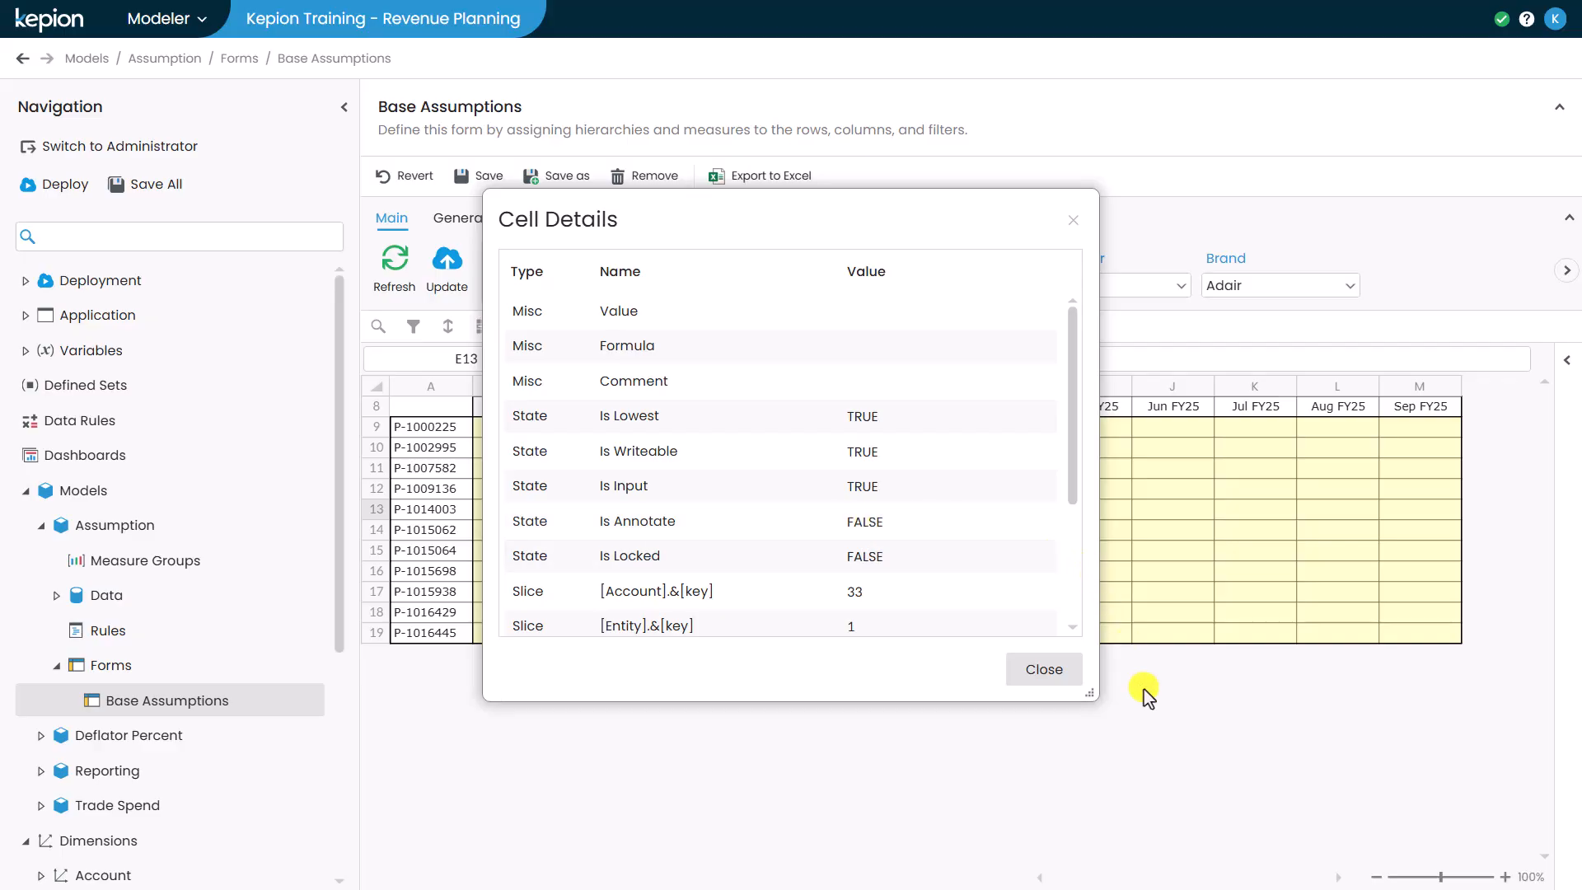
{"action": "left_click", "coordinate": [1062, 671]}
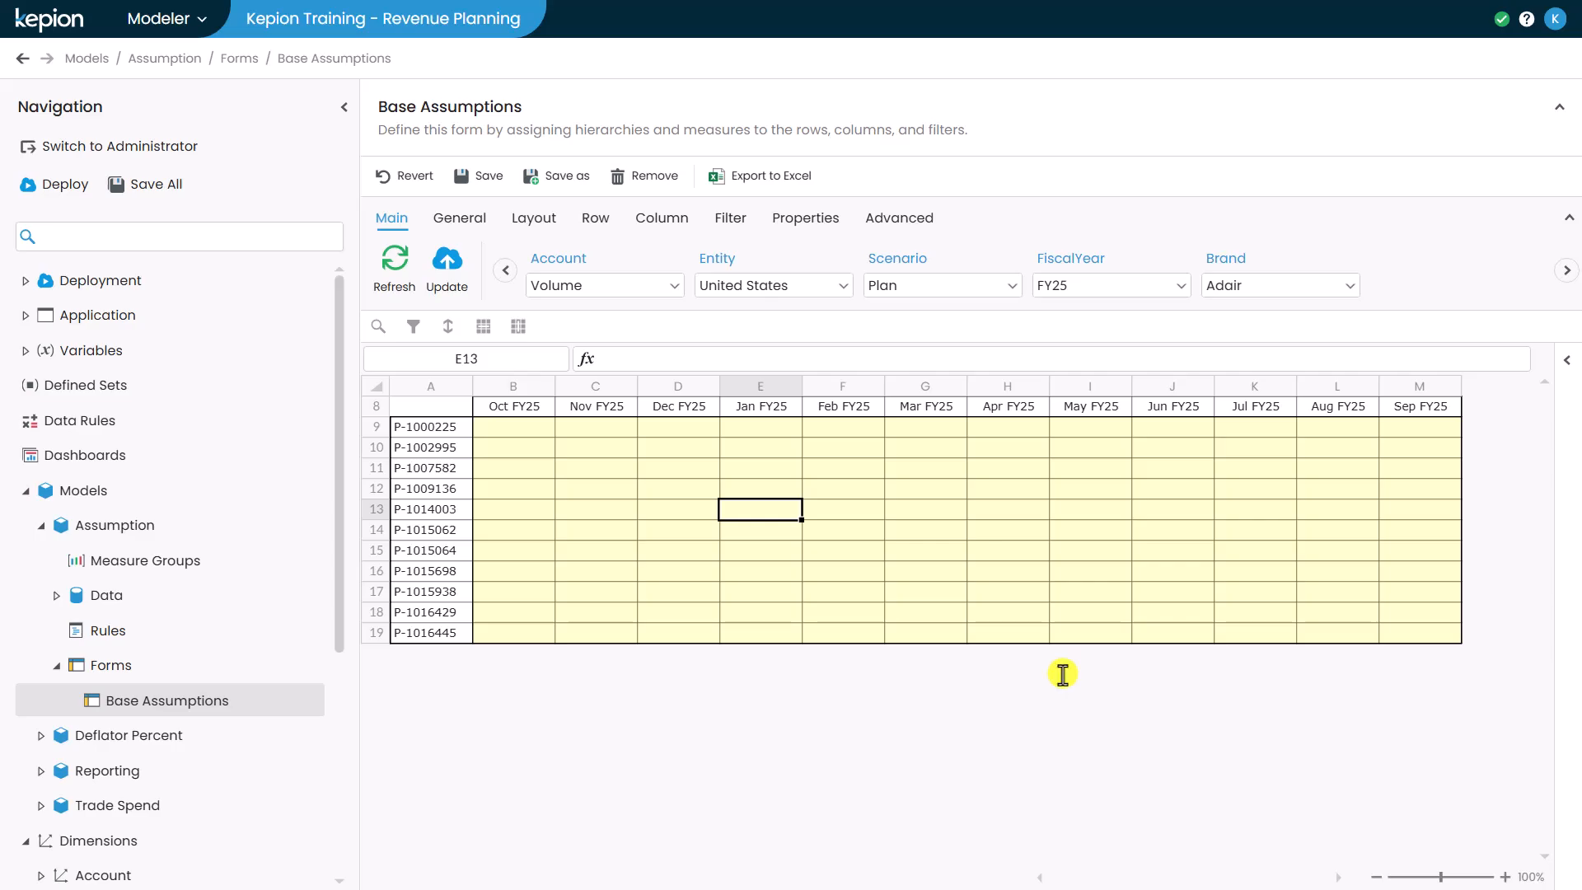
{"action": "left_click", "coordinate": [458, 219]}
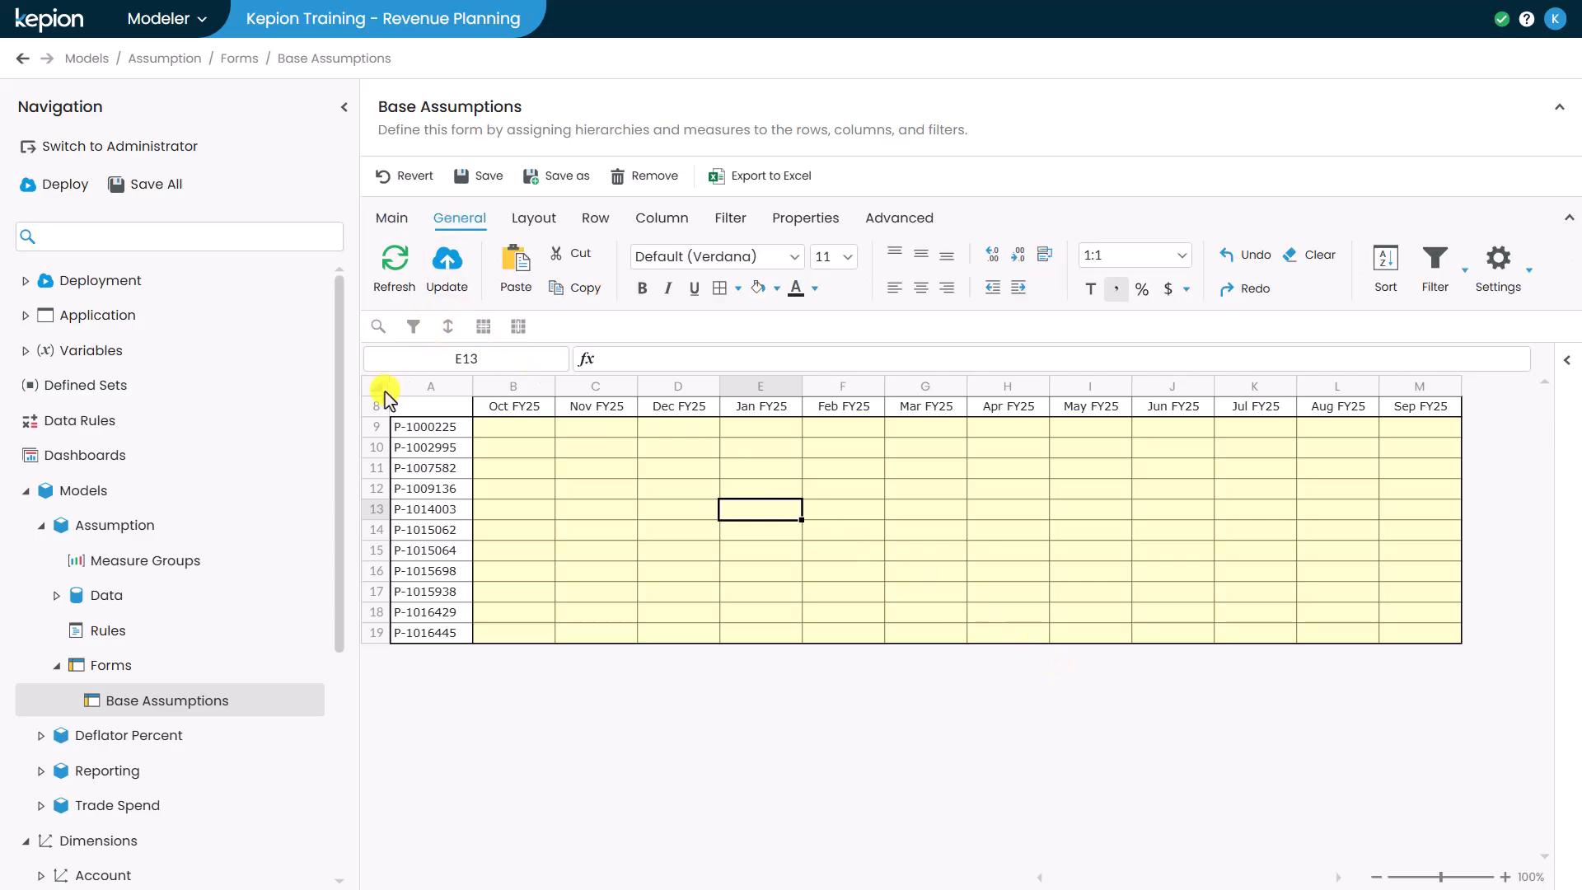
{"action": "left_click", "coordinate": [379, 406]}
{"action": "left_click", "coordinate": [776, 289]}
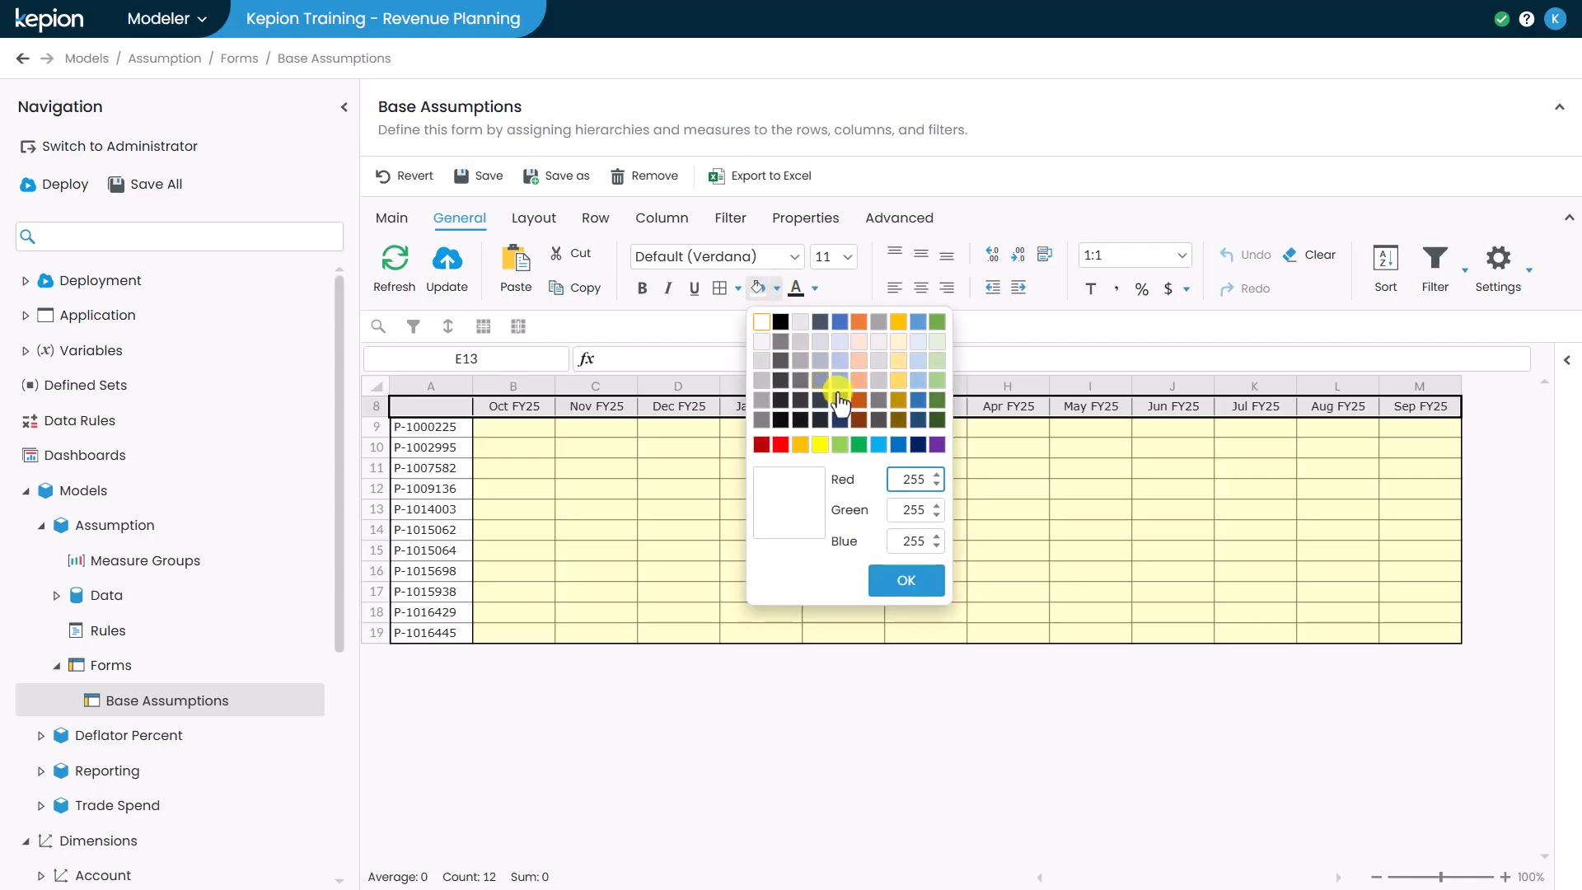
{"action": "left_click", "coordinate": [897, 445]}
{"action": "left_click", "coordinate": [815, 288]}
{"action": "left_click", "coordinate": [798, 321]}
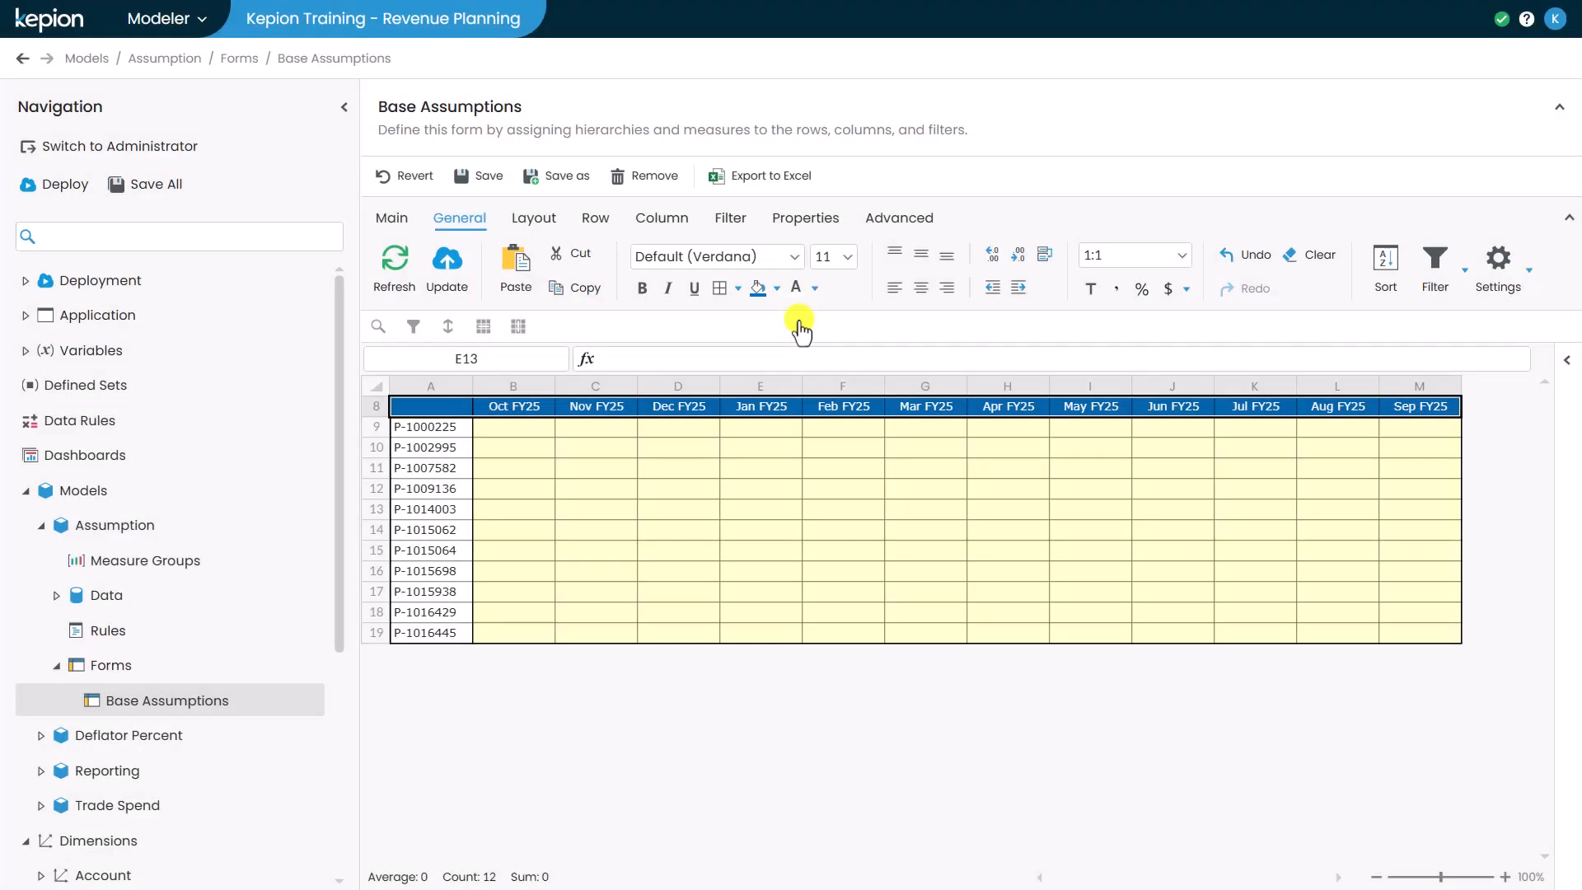
- Switch the Account filter to Price and enter 3.999 for P-1007582 in Nov FY25
{"action": "left_click", "coordinate": [398, 220]}
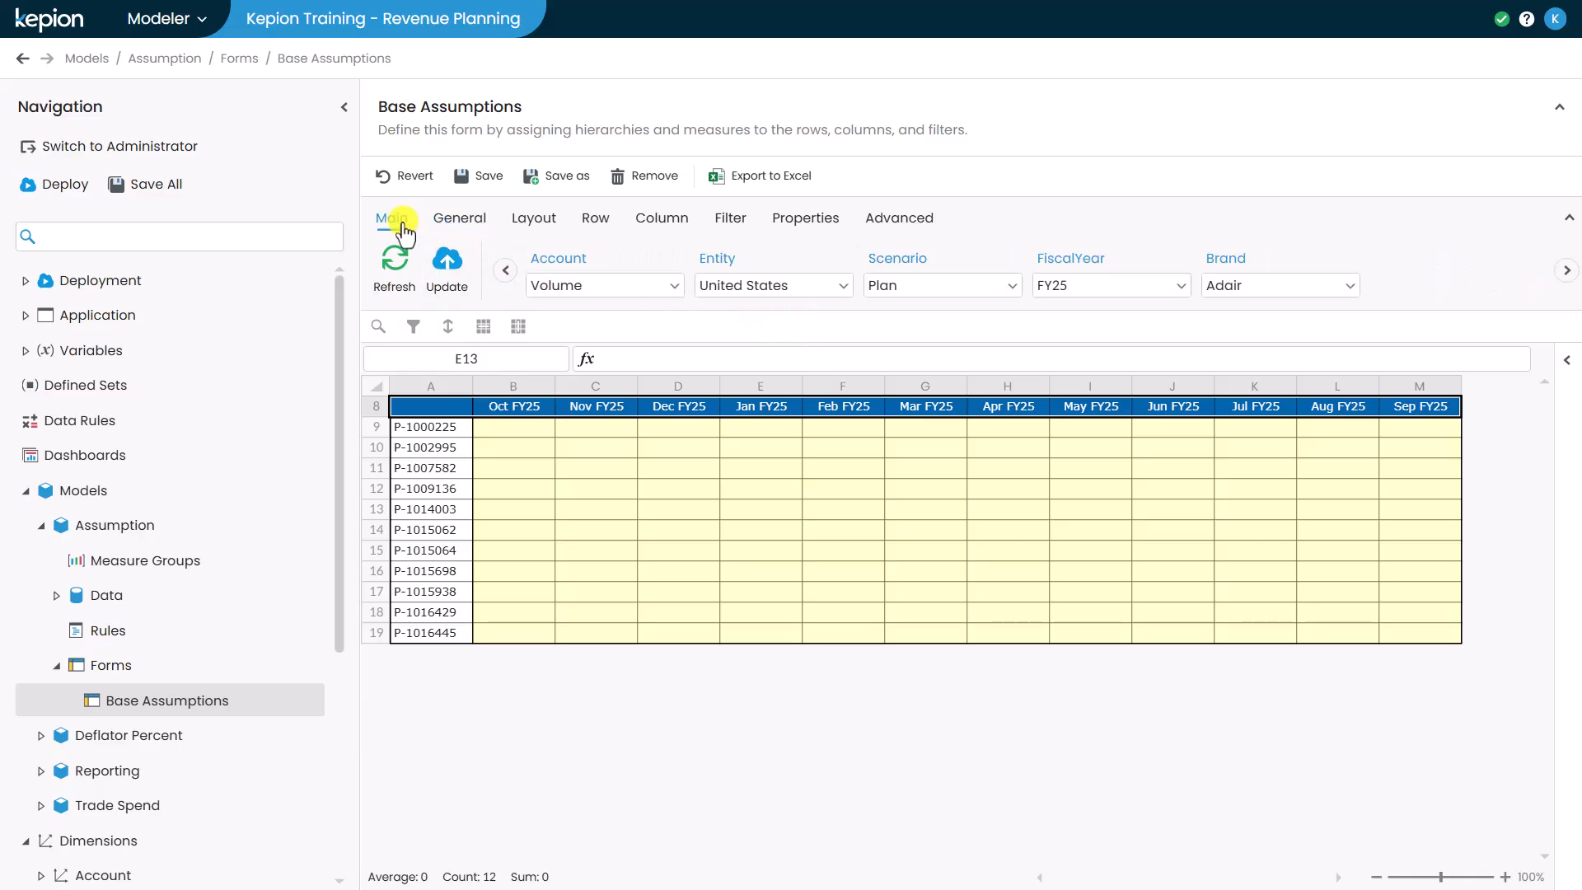
{"action": "left_click", "coordinate": [565, 286]}
{"action": "left_click", "coordinate": [614, 429]}
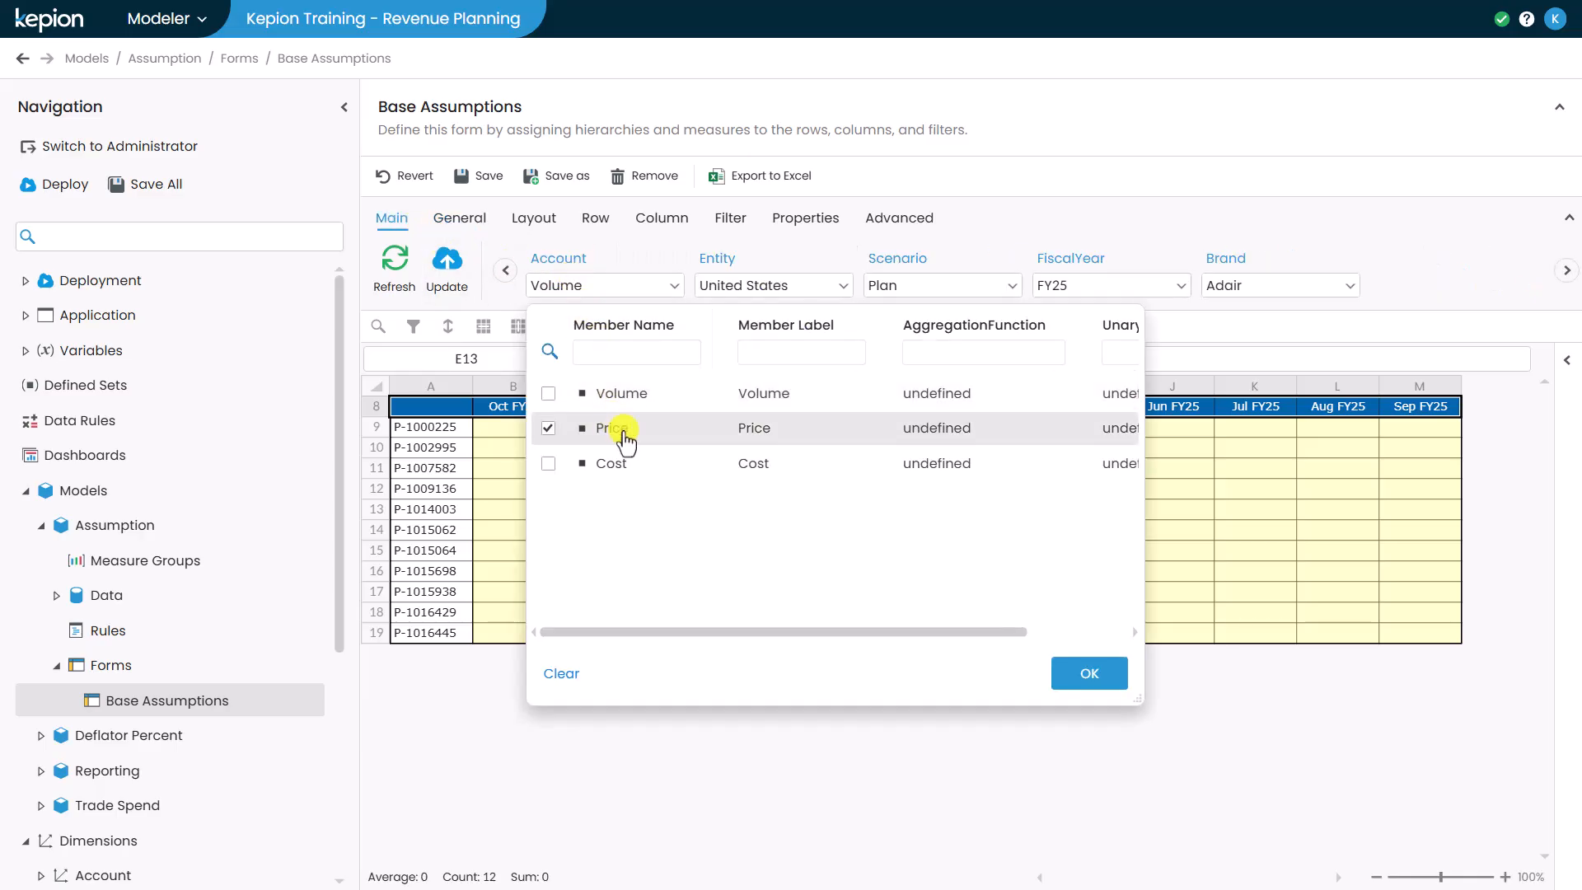
{"action": "left_click", "coordinate": [1067, 674]}
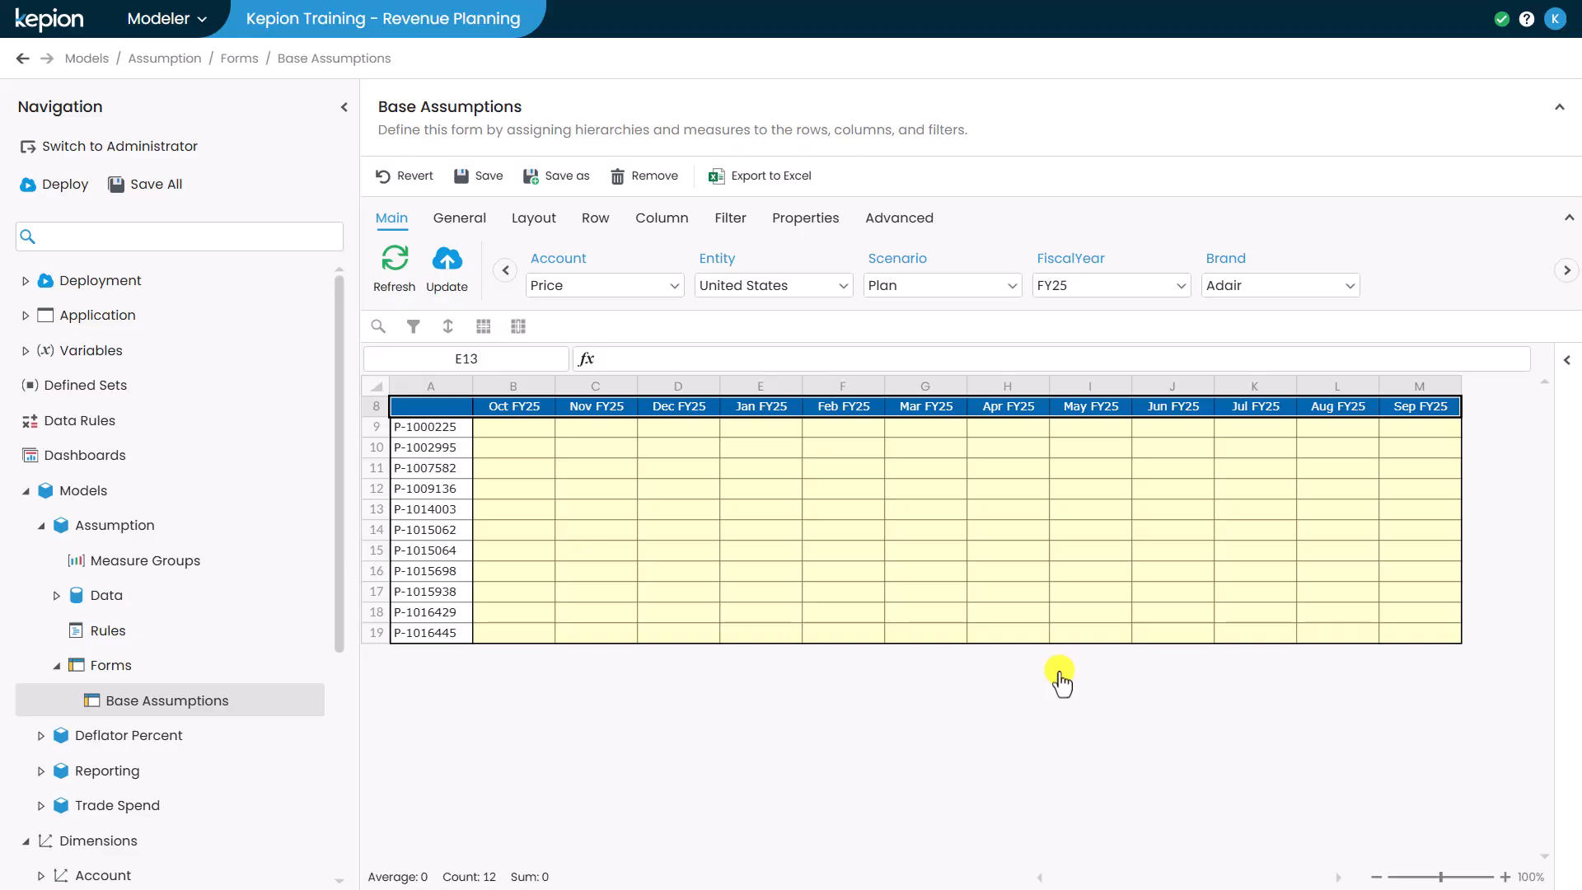
{"action": "left_click", "coordinate": [597, 469]}
{"action": "type", "text": "3.99"}
{"action": "key", "text": "Return"}
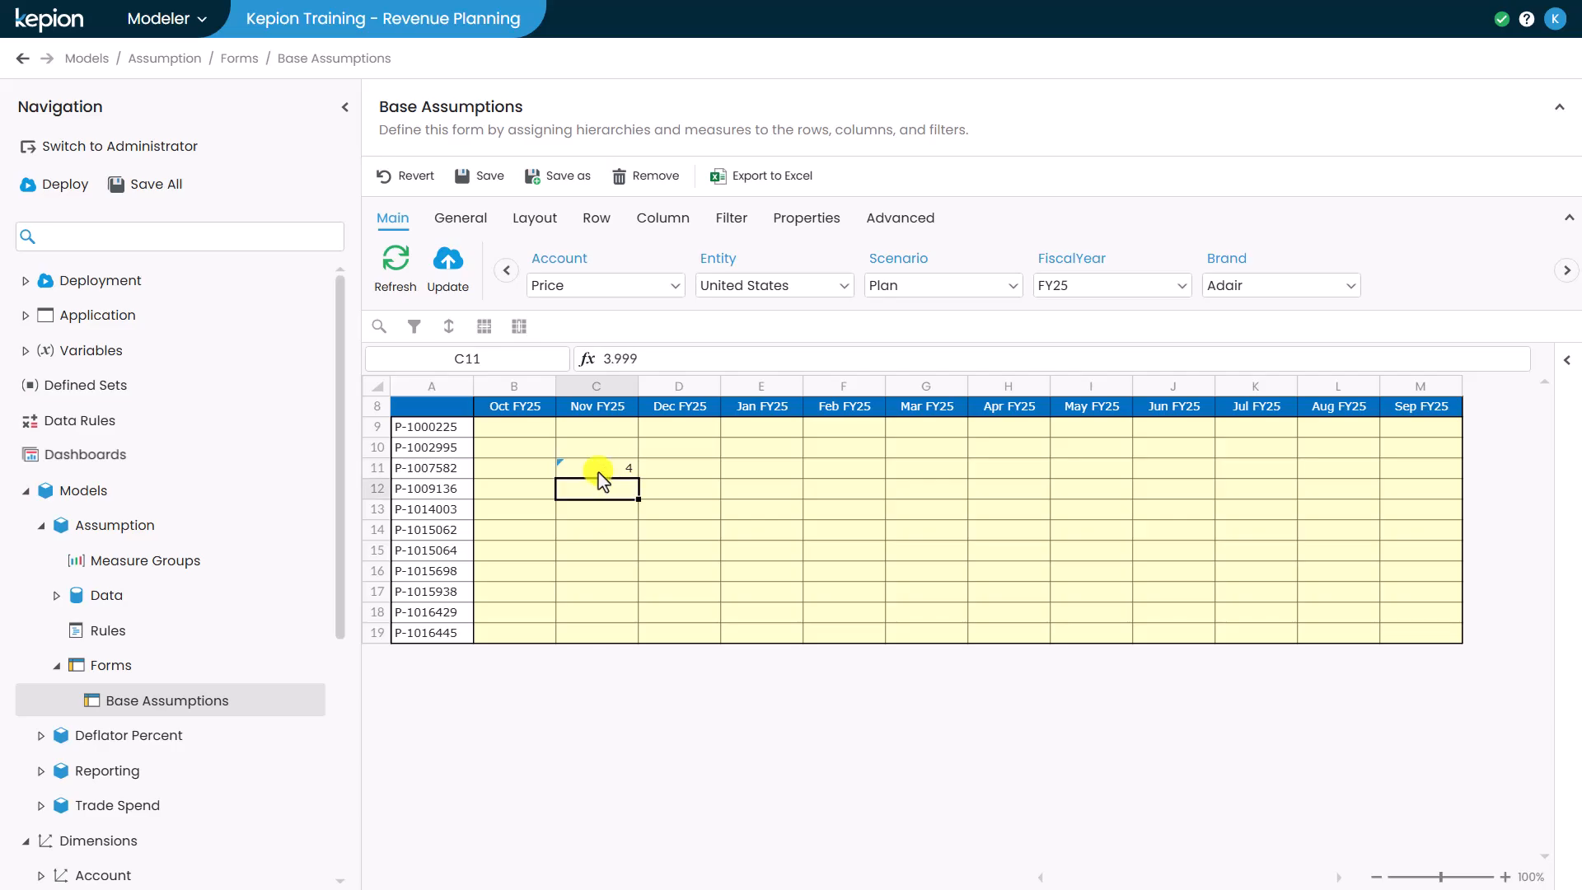
- Select the whole grid and increase its displayed decimal places by three
{"action": "left_click", "coordinate": [378, 386]}
{"action": "left_click", "coordinate": [470, 231]}
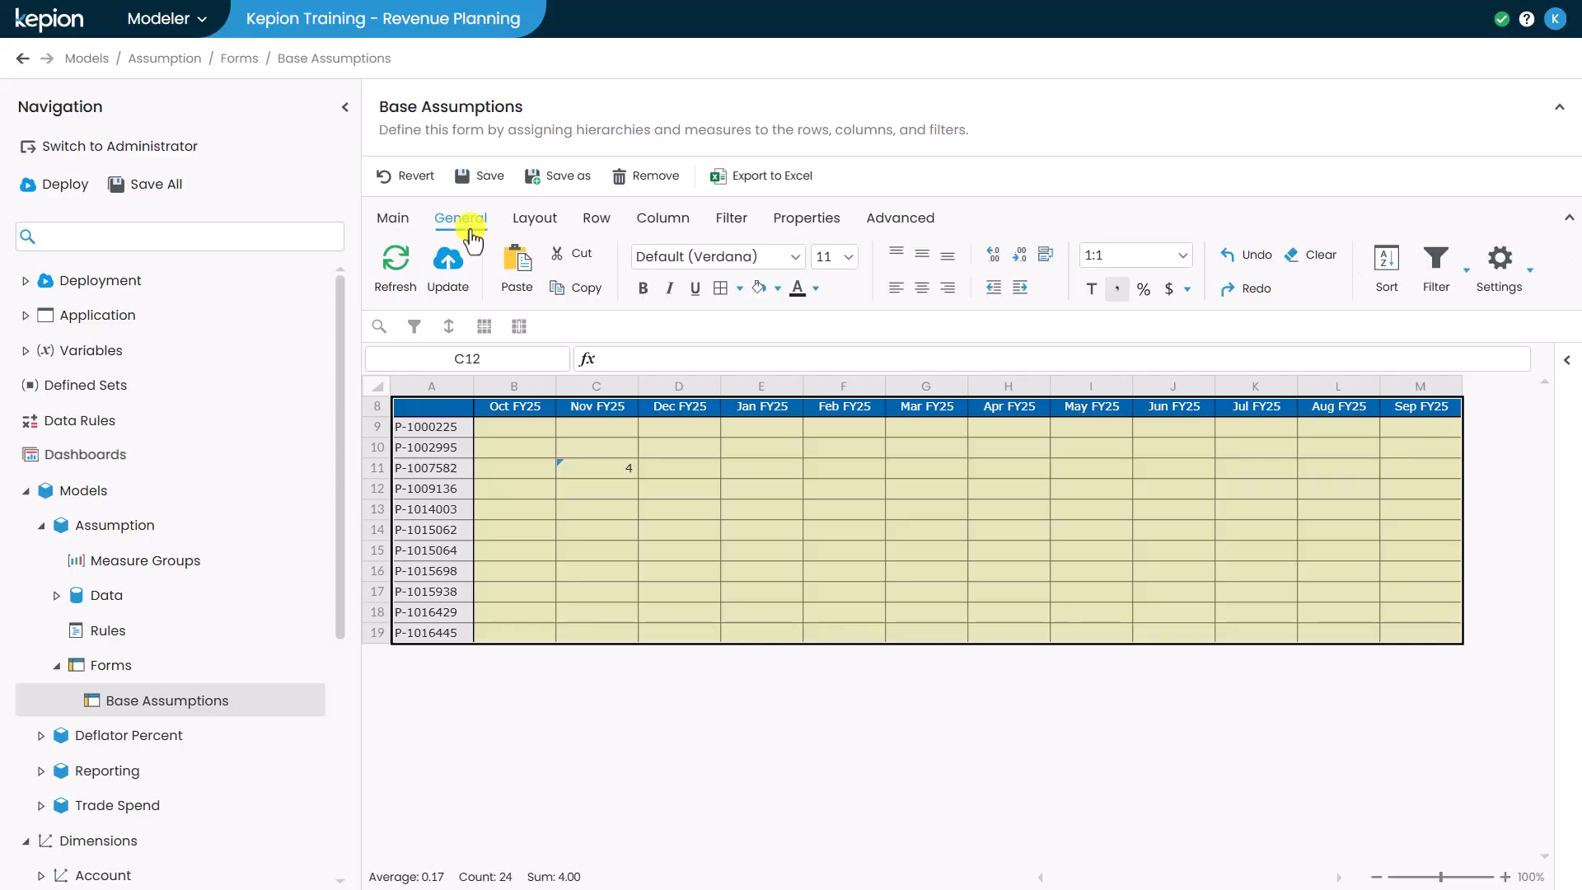
{"action": "left_click", "coordinate": [988, 261]}
{"action": "left_click", "coordinate": [988, 262]}
{"action": "left_click", "coordinate": [988, 262]}
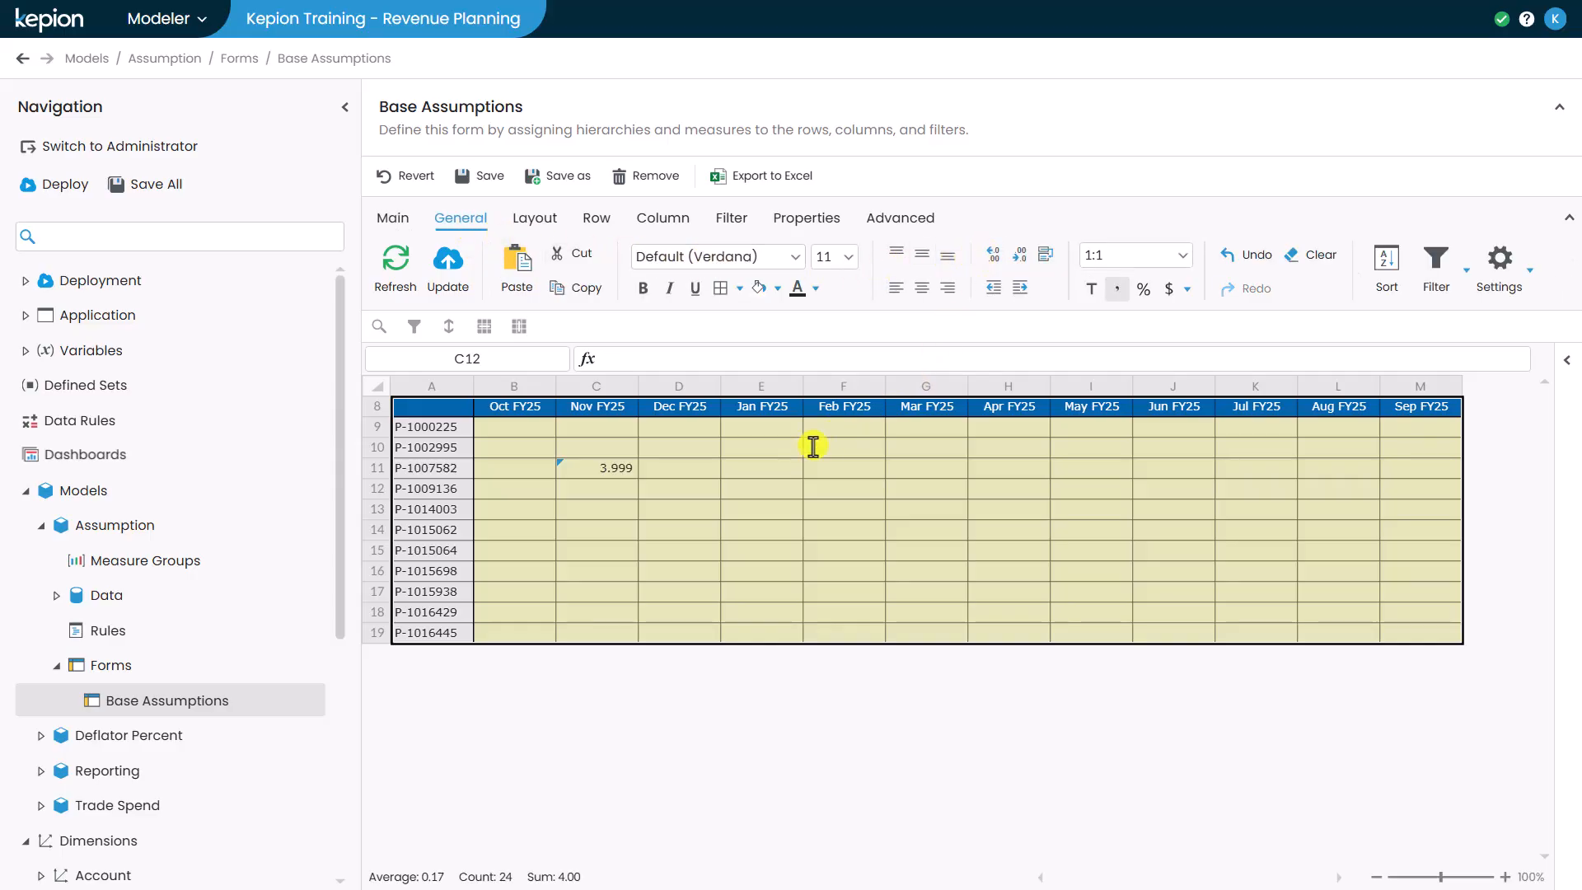
{"action": "left_click", "coordinate": [724, 468]}
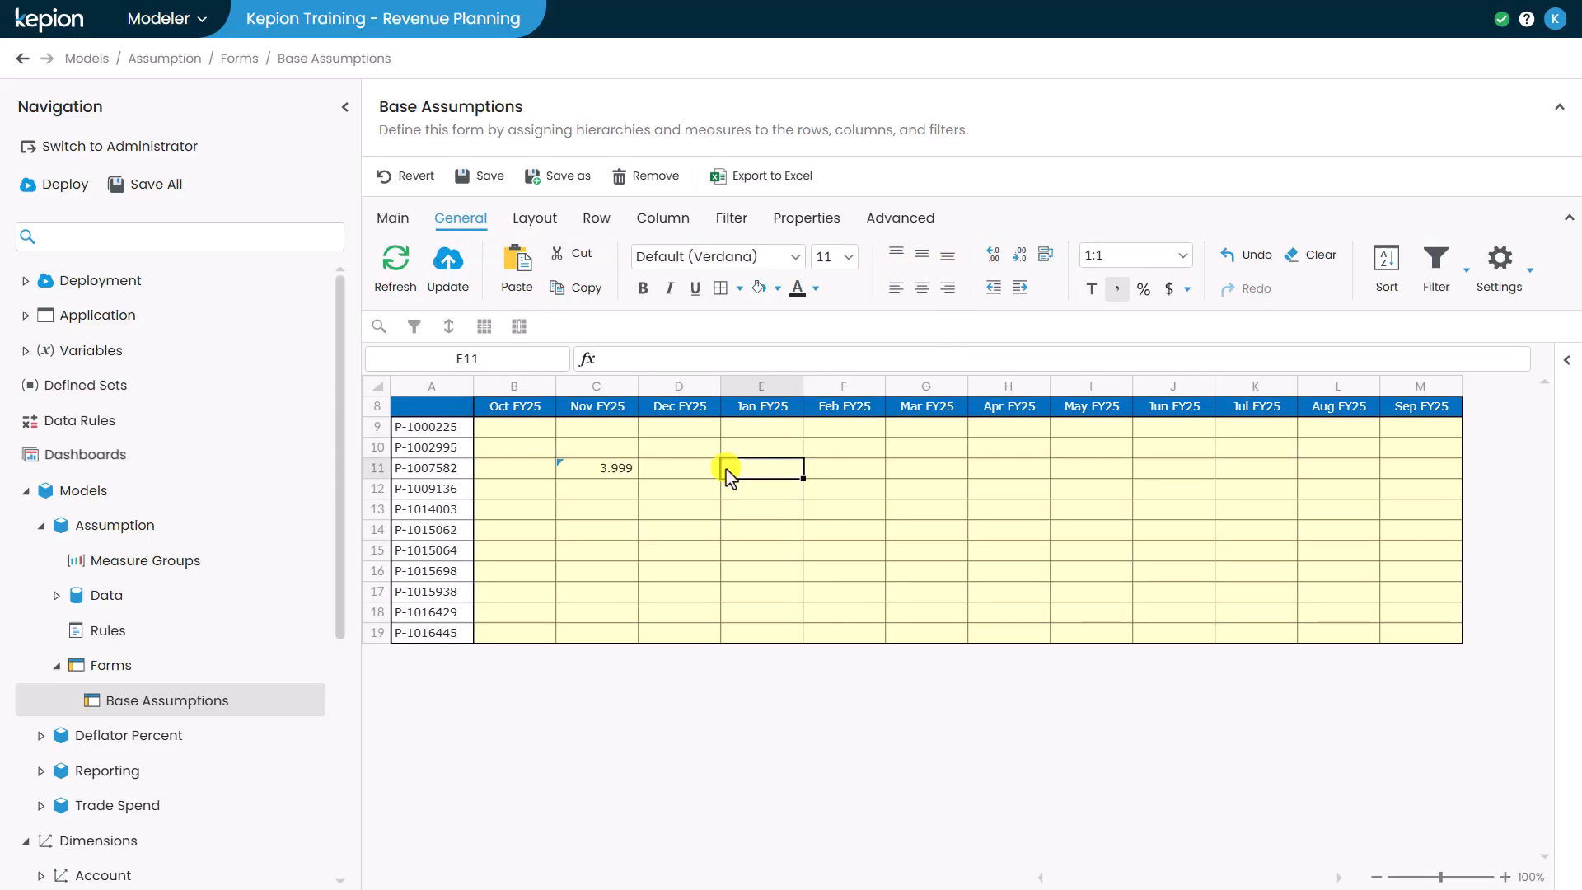
- Switch the Account filter to Volume and enter 10,000 for P-1007582 in Jan FY25
{"action": "left_click", "coordinate": [396, 218]}
{"action": "left_click", "coordinate": [546, 286]}
{"action": "left_click", "coordinate": [620, 393]}
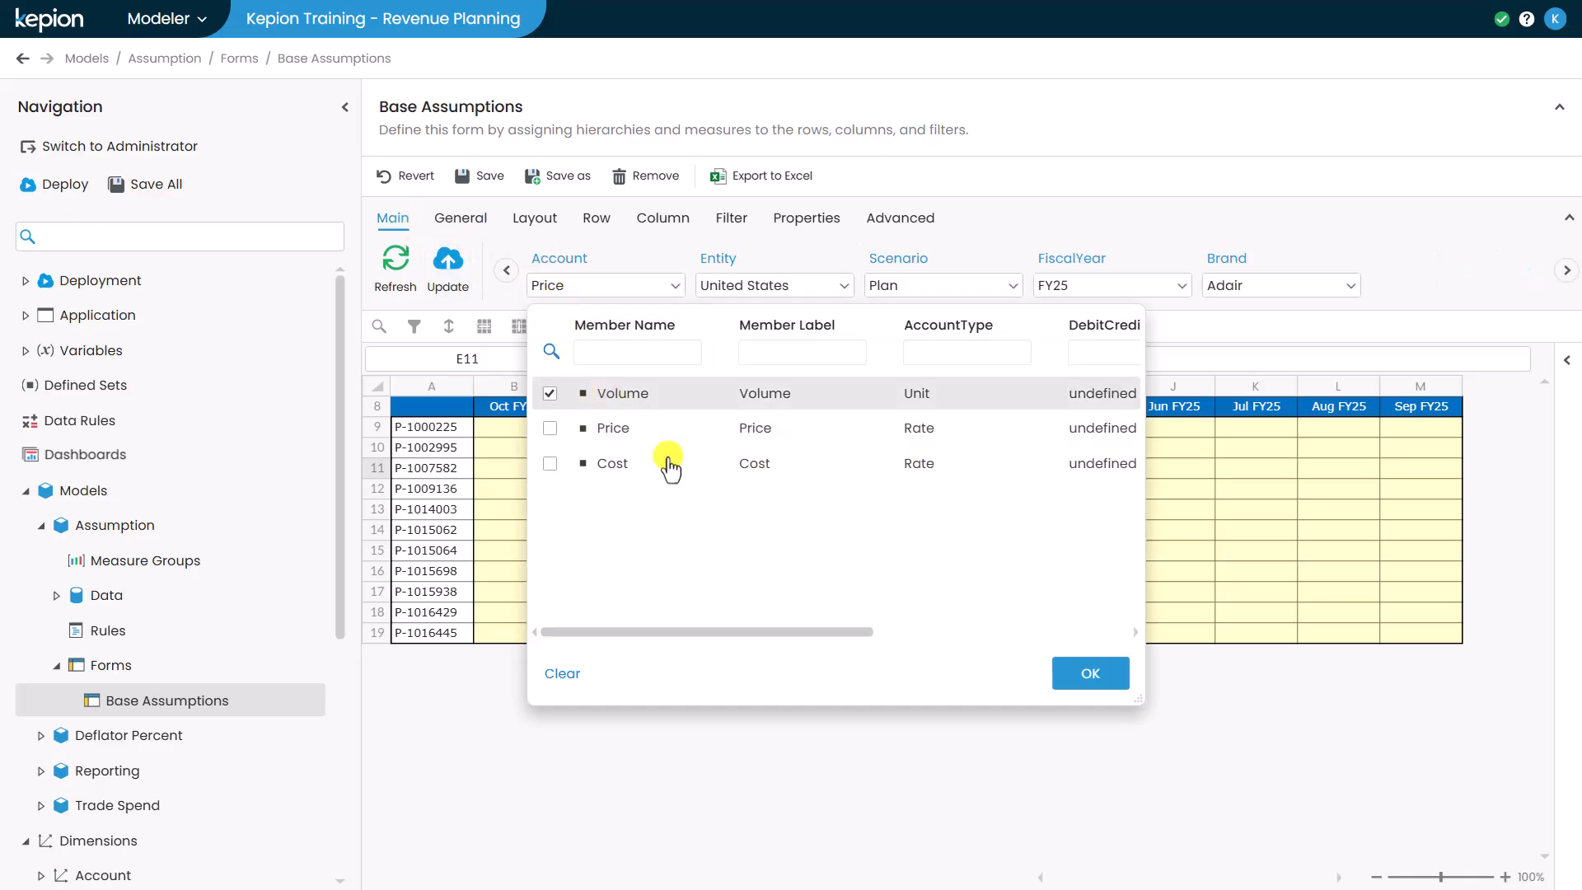
{"action": "left_click", "coordinate": [1059, 668]}
{"action": "type", "text": "10,000"}
{"action": "key", "text": "Return"}
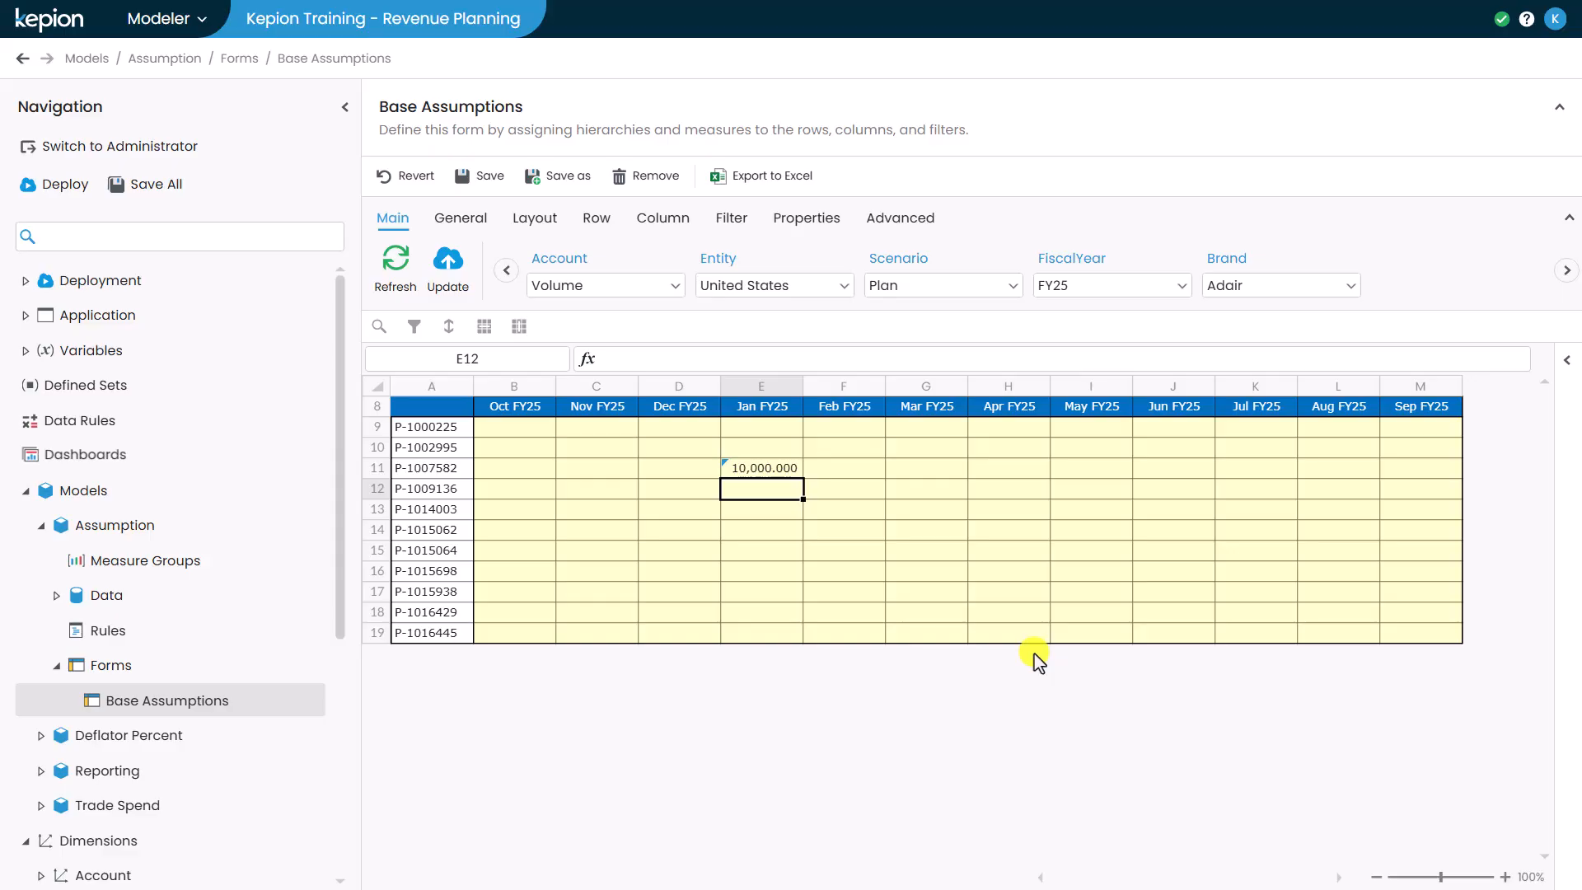
- Add a cell attribute named Format Volume whose scope is limited to the Account dimension only
{"action": "right_click", "coordinate": [775, 491]}
{"action": "left_click", "coordinate": [848, 697]}
{"action": "key", "text": "BackSpace"}
{"action": "key", "text": "BackSpace"}
{"action": "key", "text": "BackSpace"}
{"action": "key", "text": "BackSpace"}
{"action": "key", "text": "BackSpace"}
{"action": "key", "text": "BackSpace"}
{"action": "key", "text": "BackSpace"}
{"action": "key", "text": "BackSpace"}
{"action": "key", "text": "BackSpace"}
{"action": "key", "text": "BackSpace"}
{"action": "key", "text": "BackSpace"}
{"action": "key", "text": "BackSpace"}
{"action": "key", "text": "BackSpace"}
{"action": "key", "text": "BackSpace"}
{"action": "key", "text": "BackSpace"}
{"action": "key", "text": "BackSpace"}
{"action": "key", "text": "BackSpace"}
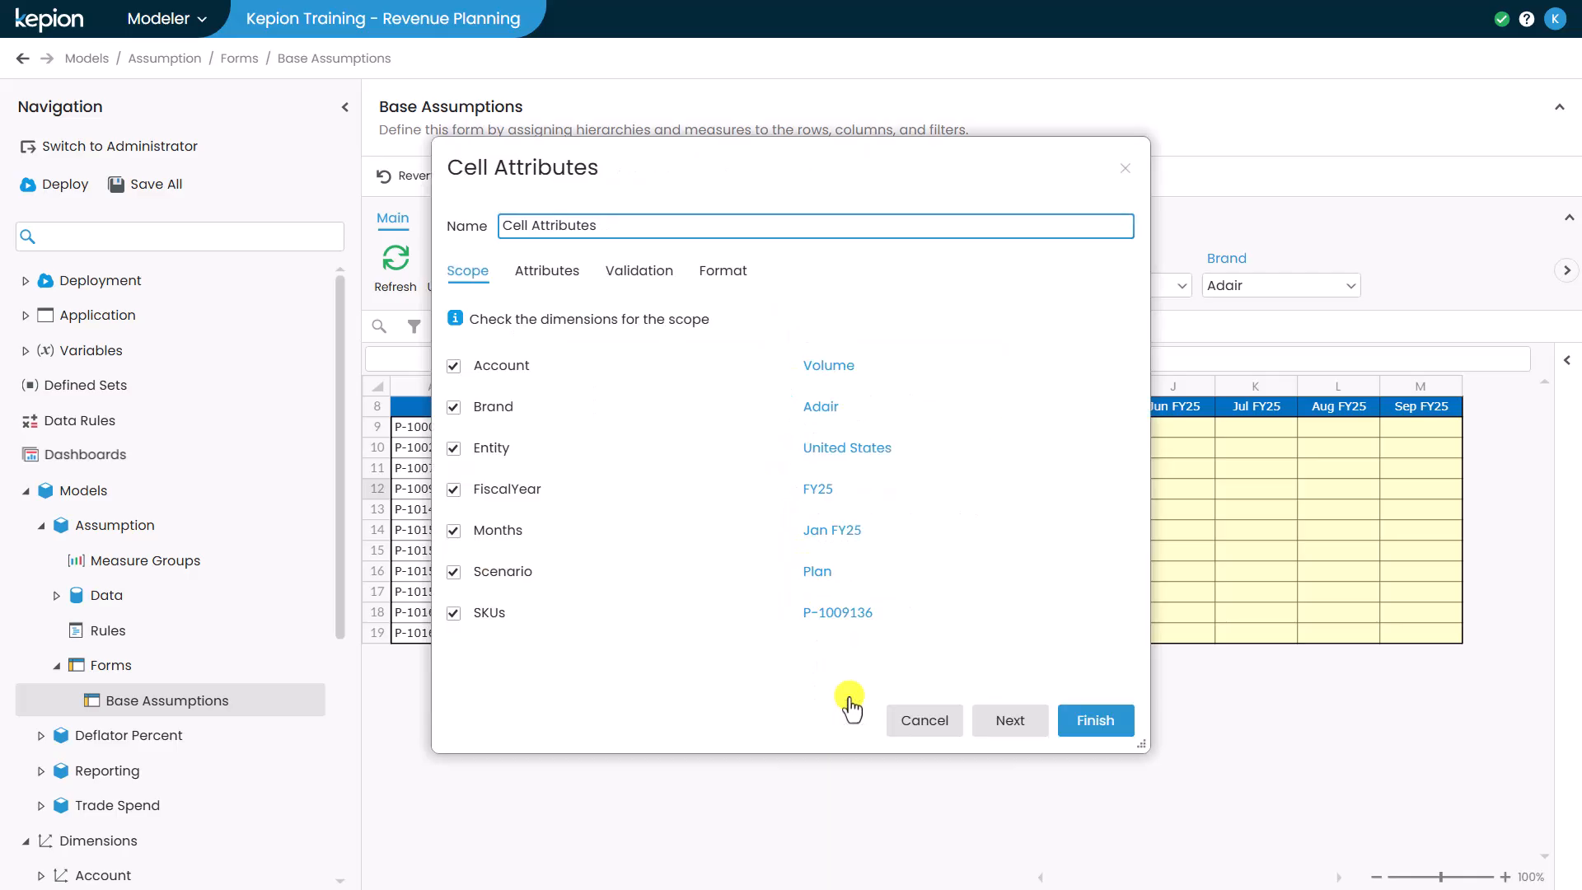
{"action": "type", "text": "Format Volume"}
{"action": "left_click", "coordinate": [453, 407]}
{"action": "left_click", "coordinate": [453, 448]}
{"action": "left_click", "coordinate": [453, 490]}
{"action": "left_click", "coordinate": [453, 531]}
{"action": "left_click", "coordinate": [453, 572]}
{"action": "left_click", "coordinate": [453, 613]}
- Enable formatting for the Format Volume attribute and finish creating it
{"action": "left_click", "coordinate": [721, 272]}
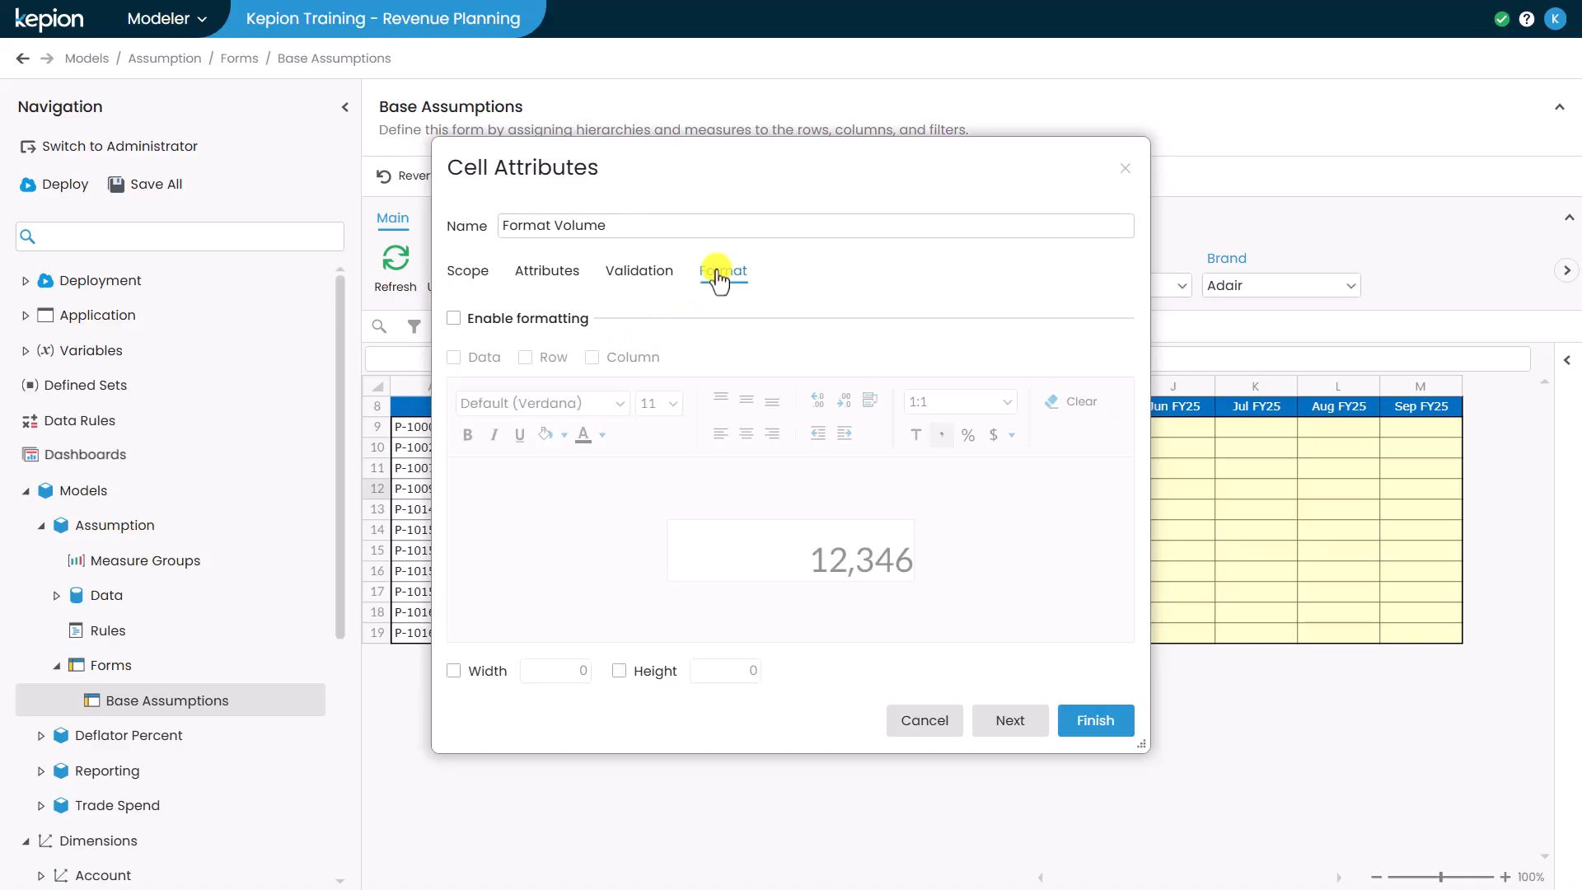
{"action": "left_click", "coordinate": [453, 319]}
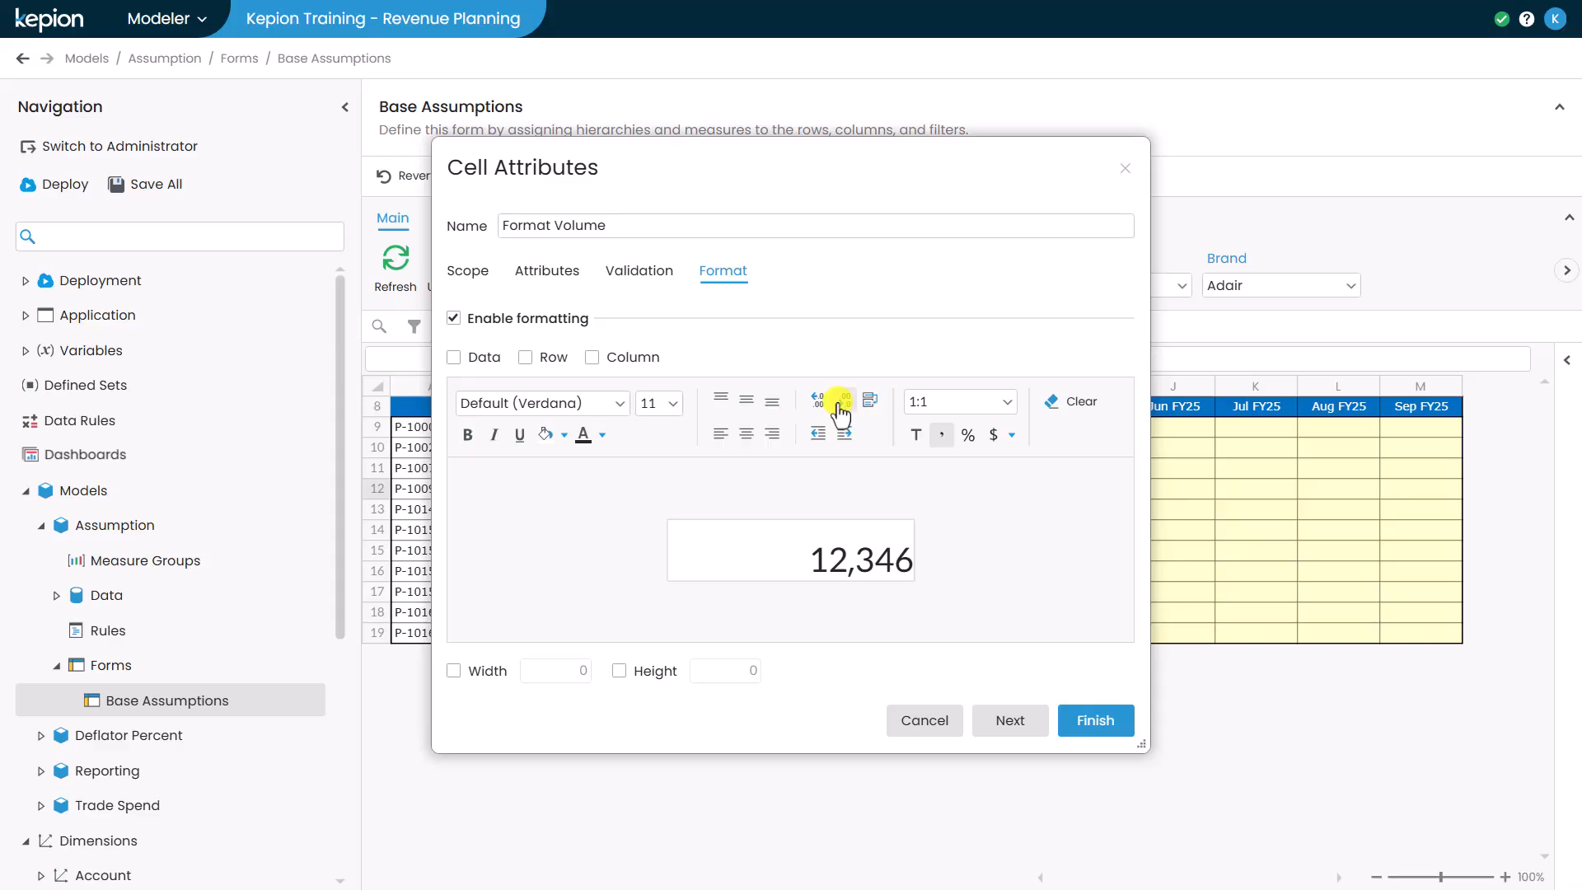
{"action": "left_click", "coordinate": [1095, 720]}
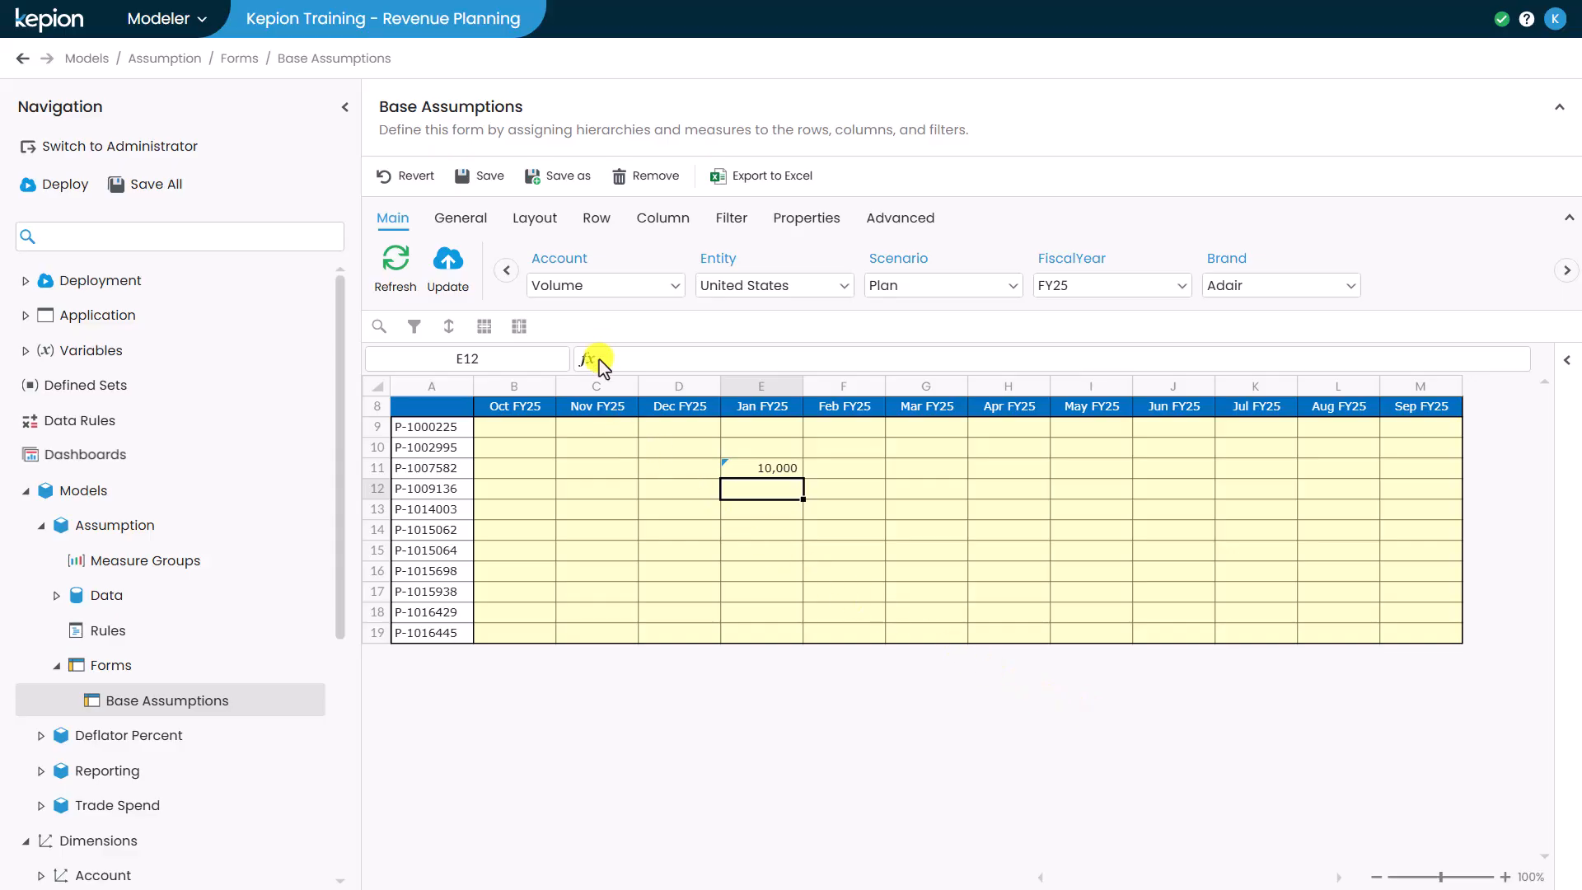
- Switch the Account filter back to Price
{"action": "left_click", "coordinate": [589, 286]}
{"action": "left_click", "coordinate": [626, 429]}
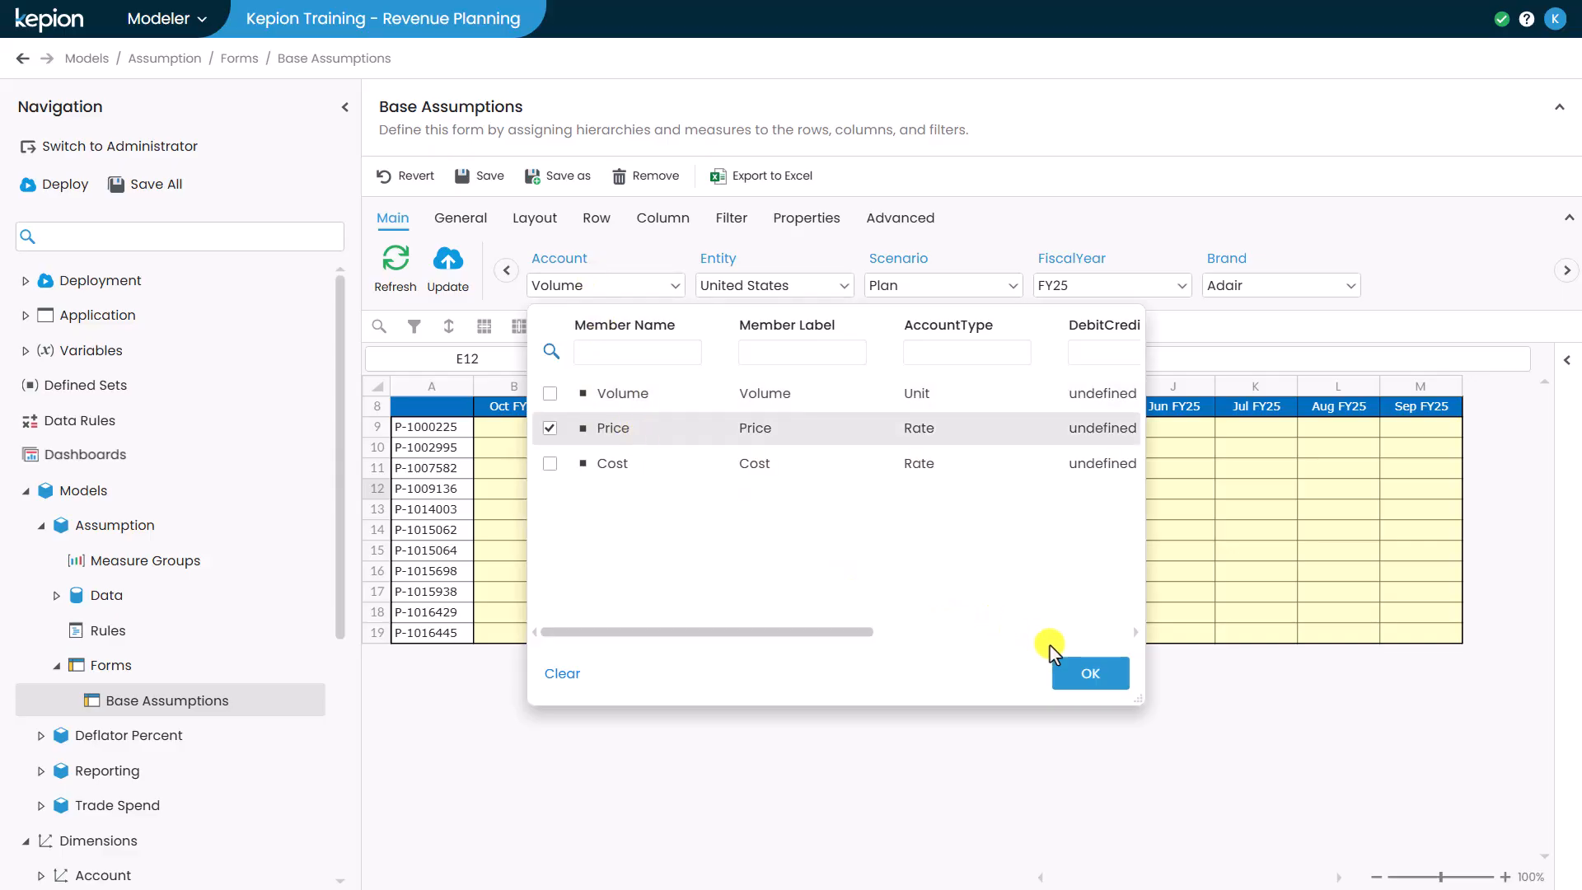
{"action": "left_click", "coordinate": [1079, 673]}
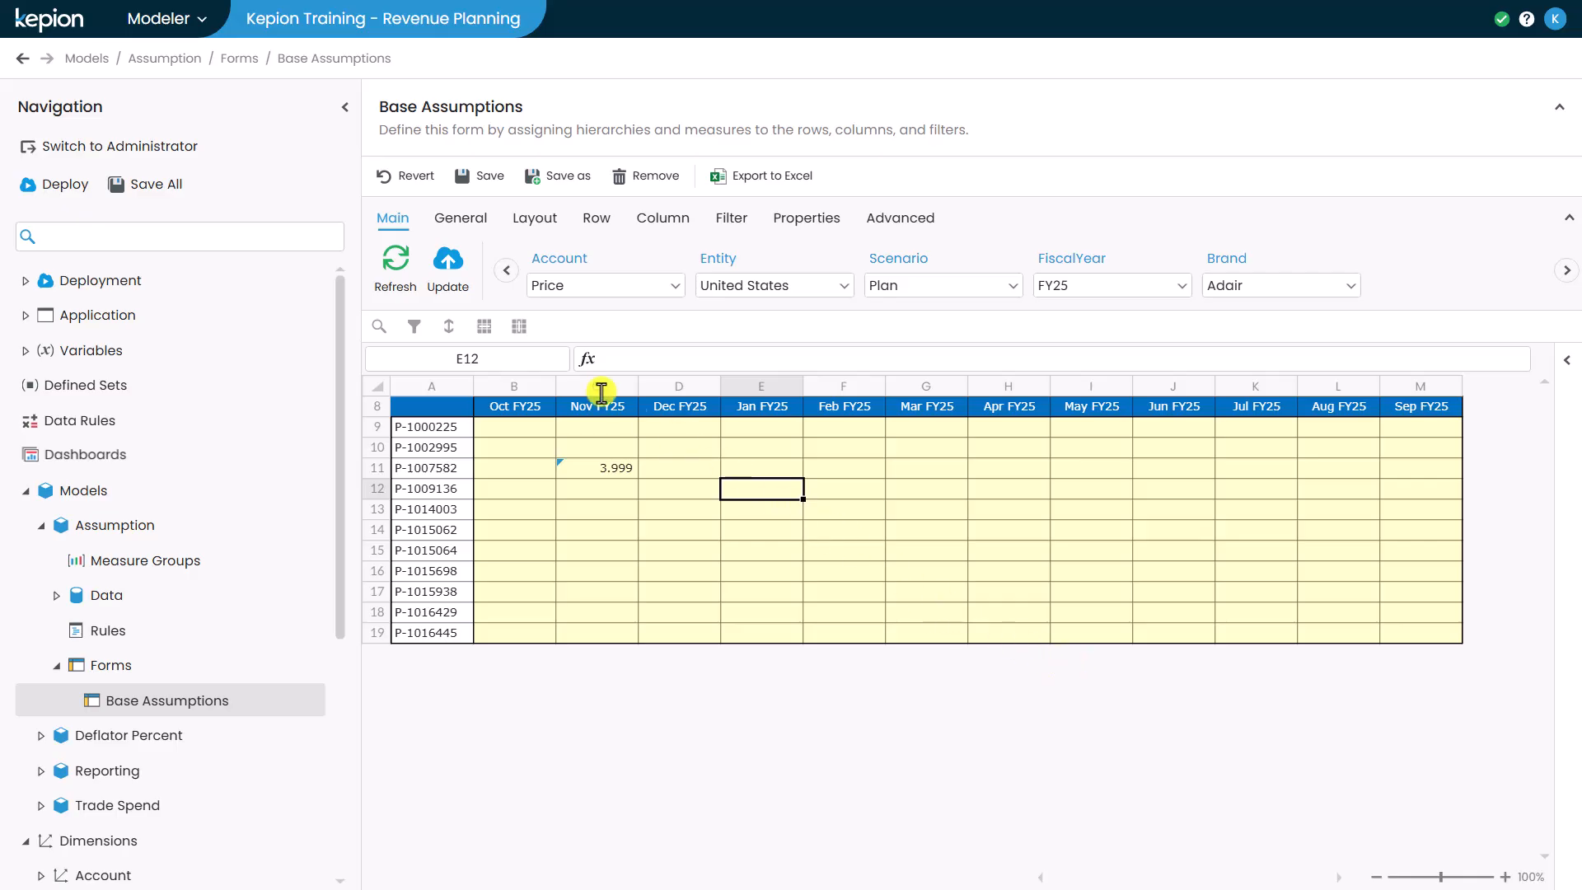
- Save the Base Assumptions form and refresh it
{"action": "left_click", "coordinate": [485, 183]}
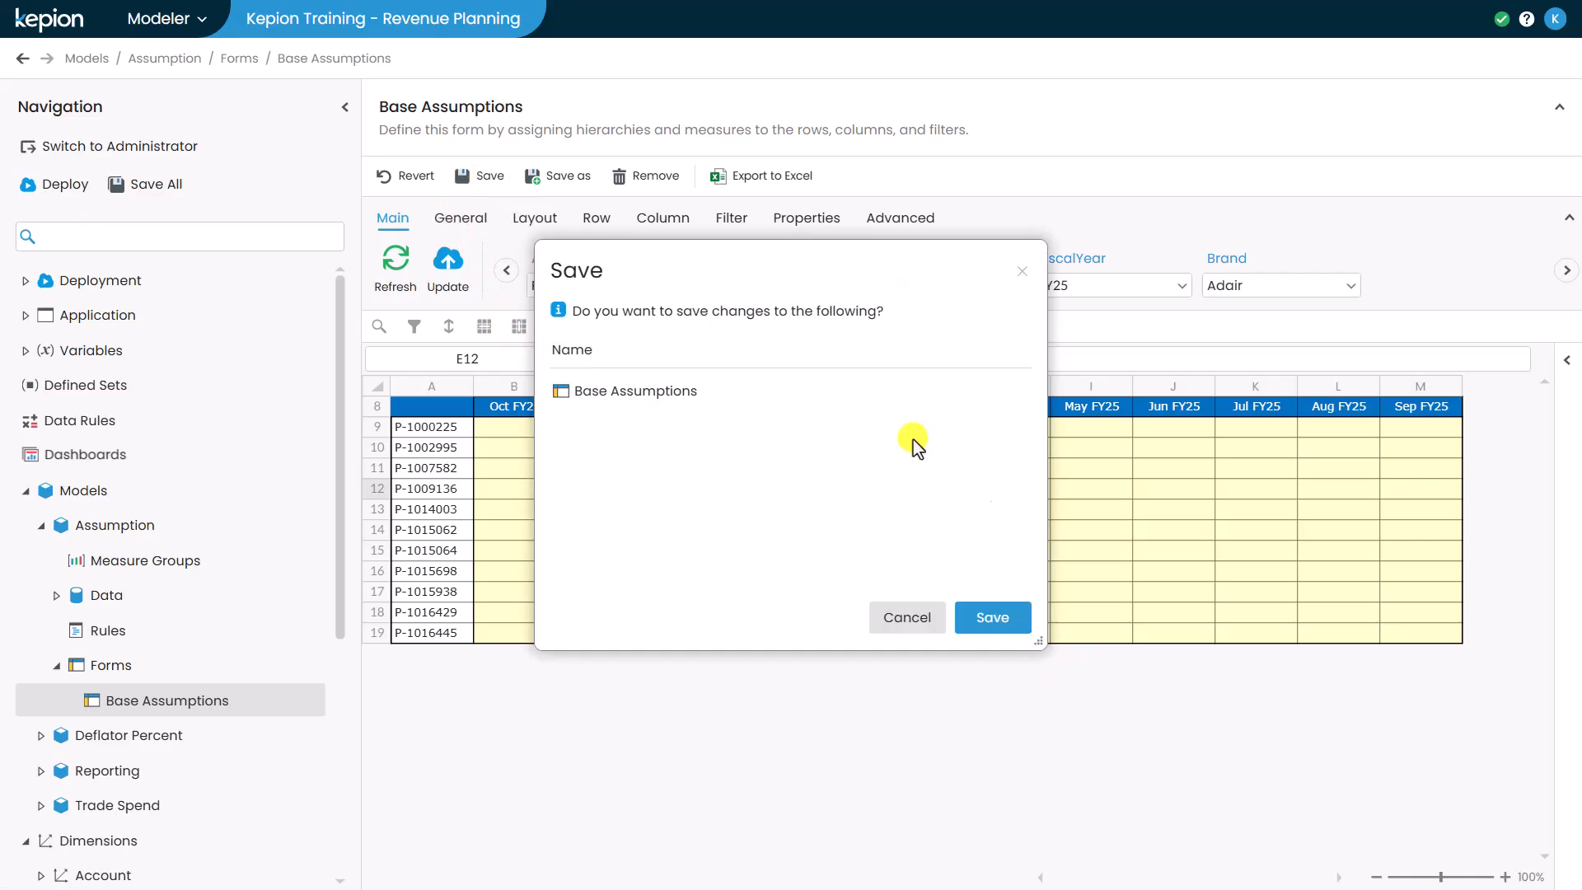
{"action": "left_click", "coordinate": [1019, 617]}
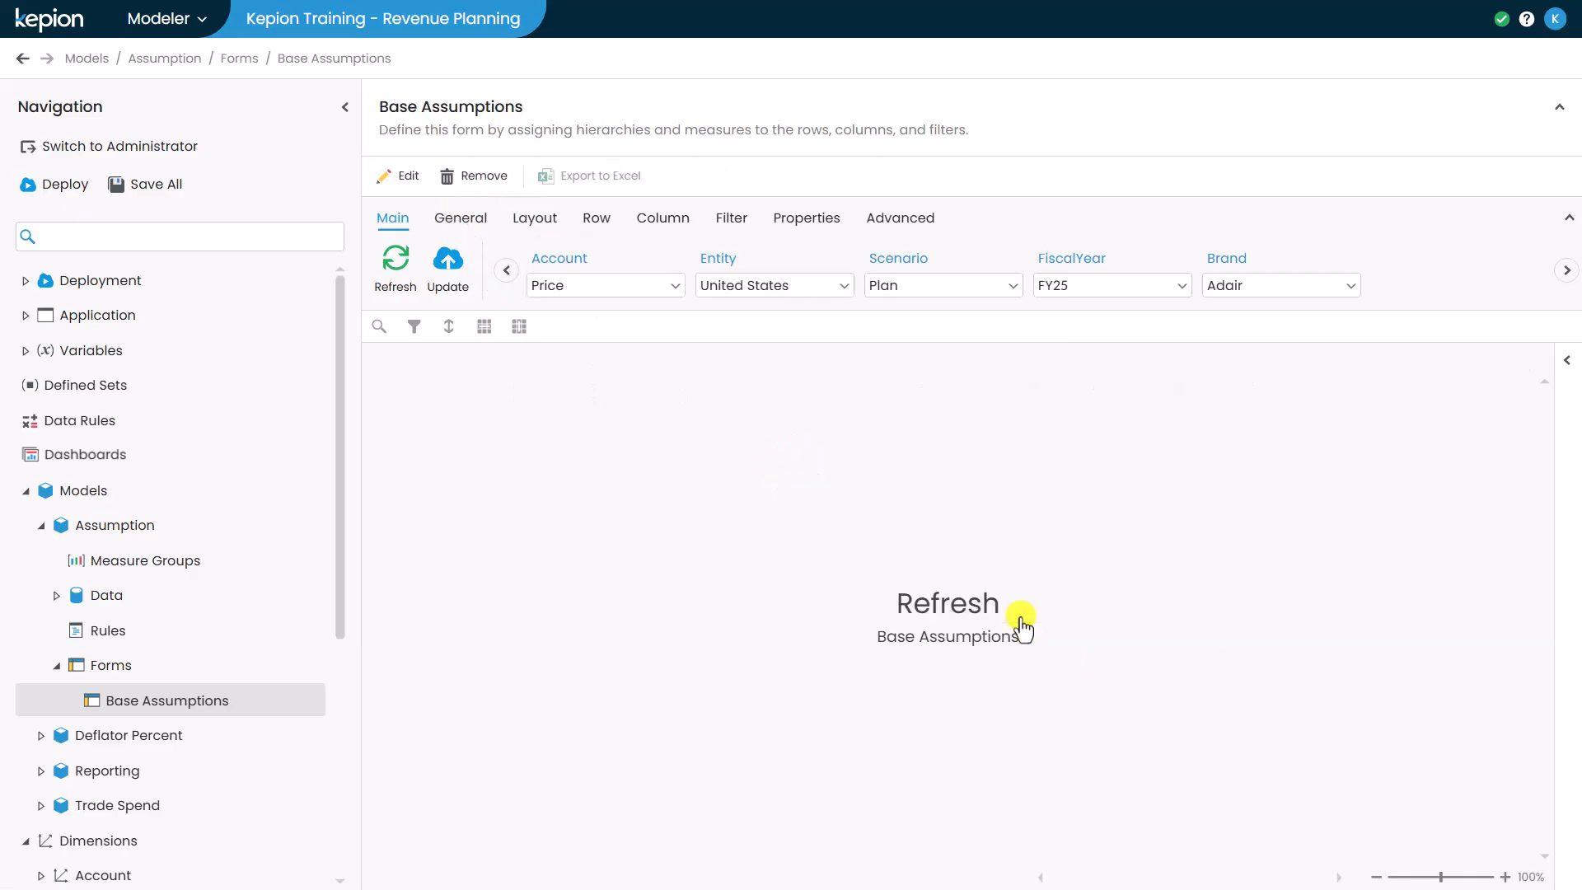
{"action": "left_click", "coordinate": [947, 610]}
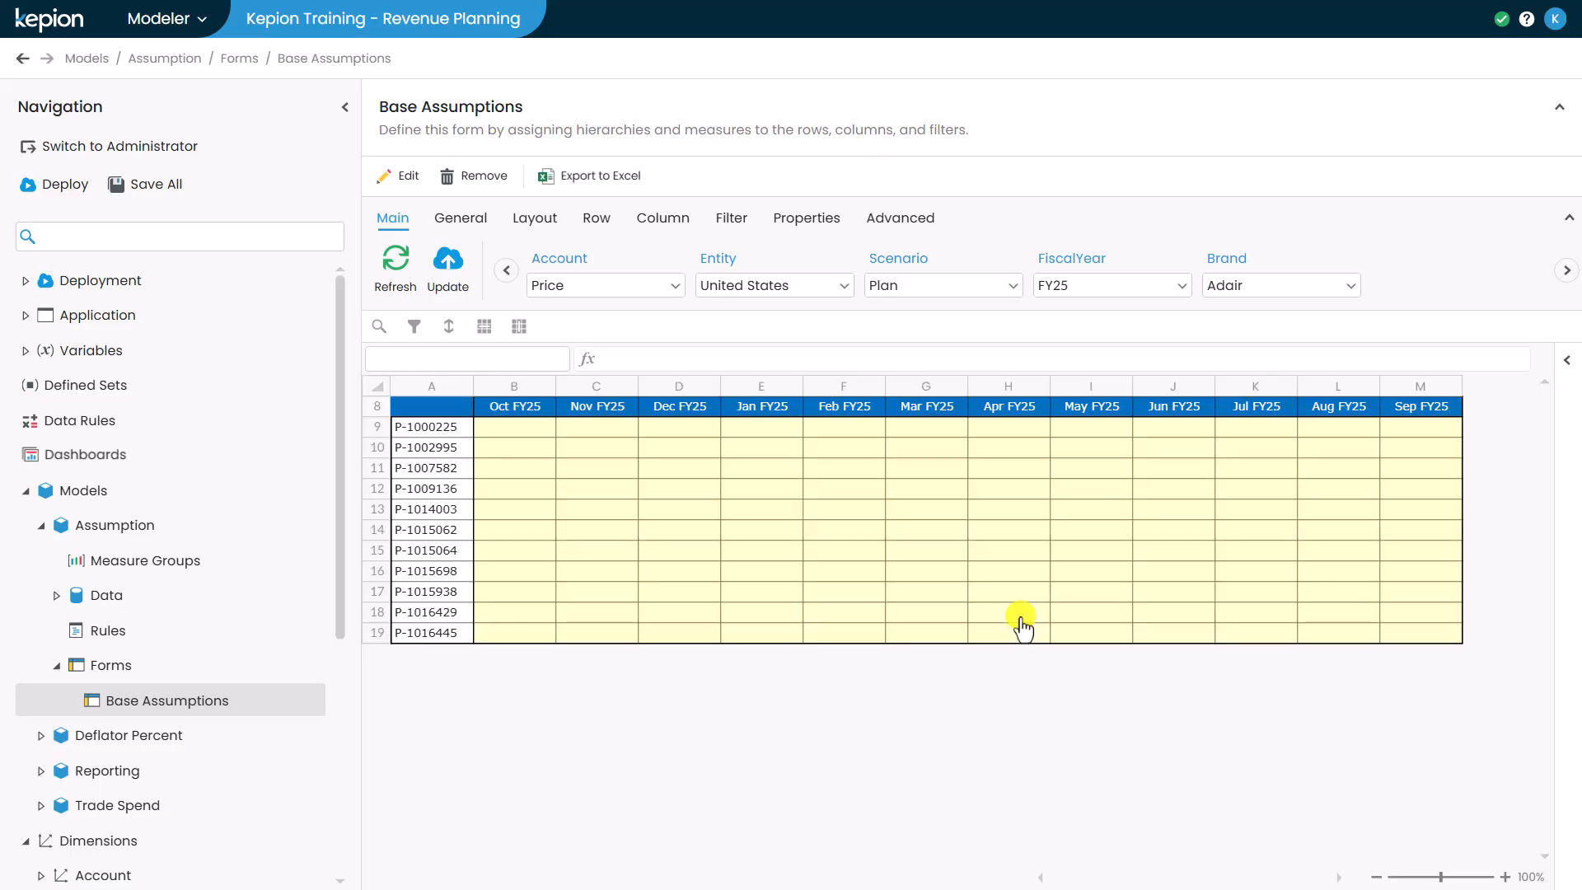